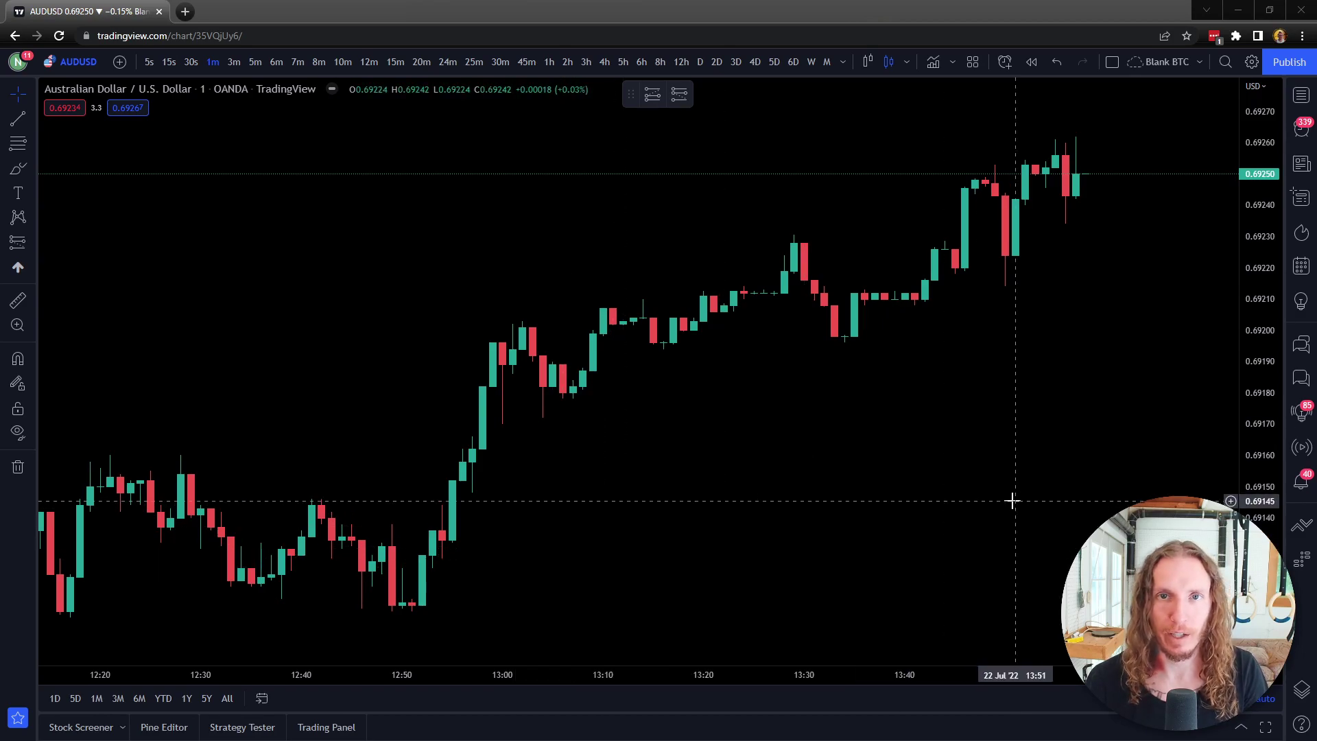
# - Add the HalfTrend community indicator from a 'halftrend' search and open its script page
pyautogui.click(940, 65)
pyautogui.write('halftrend')
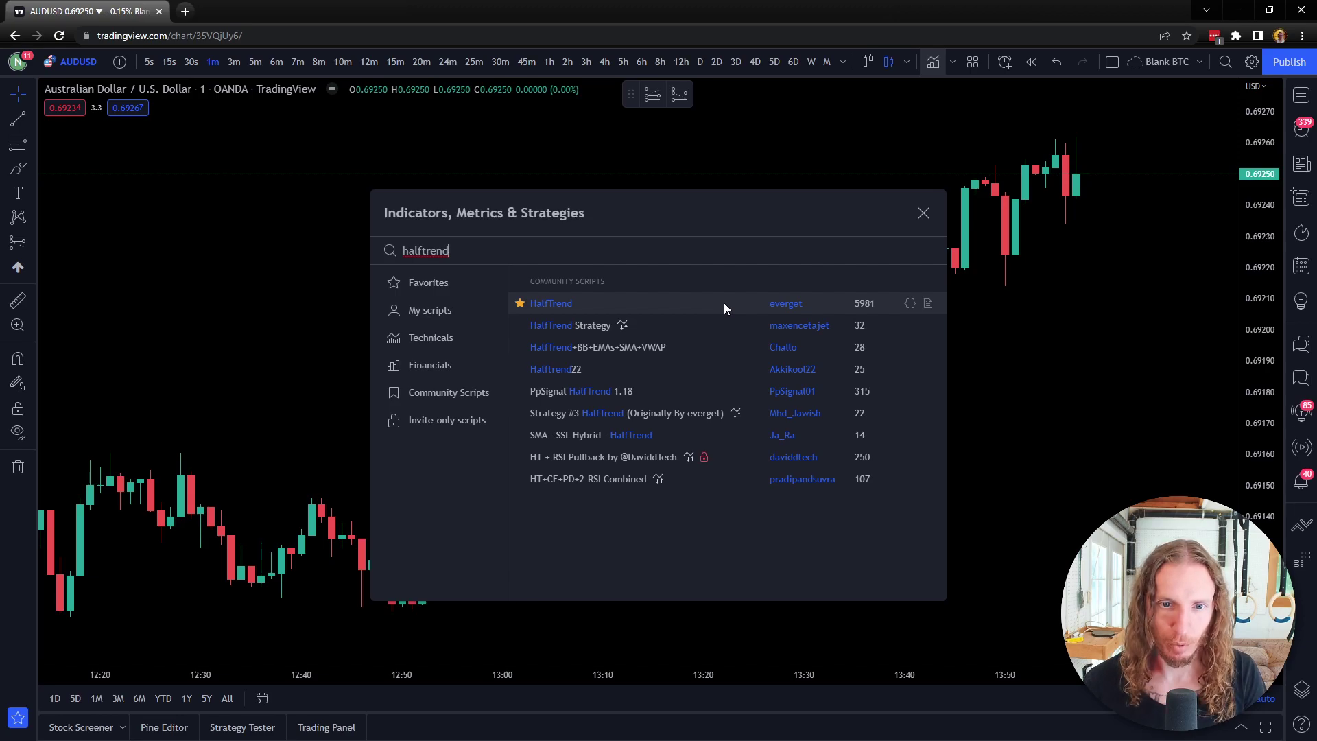
pyautogui.click(612, 307)
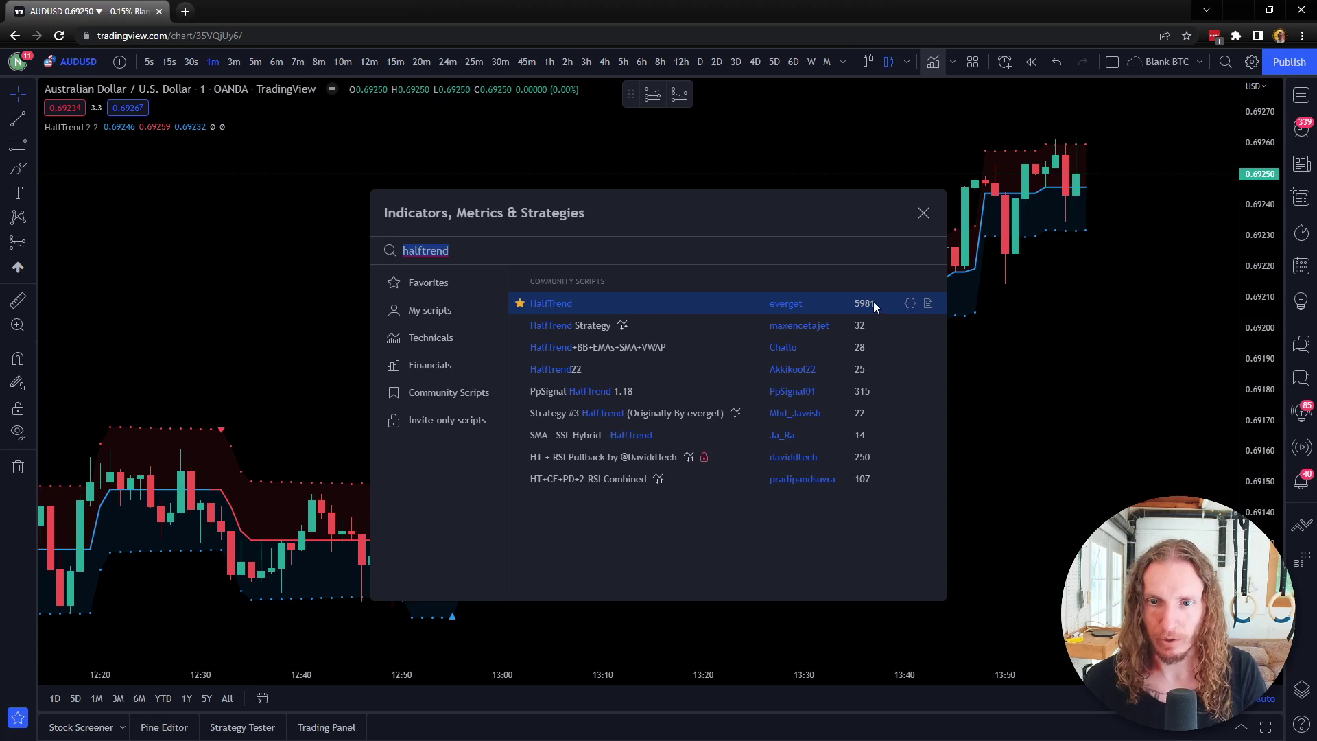
pyautogui.click(929, 303)
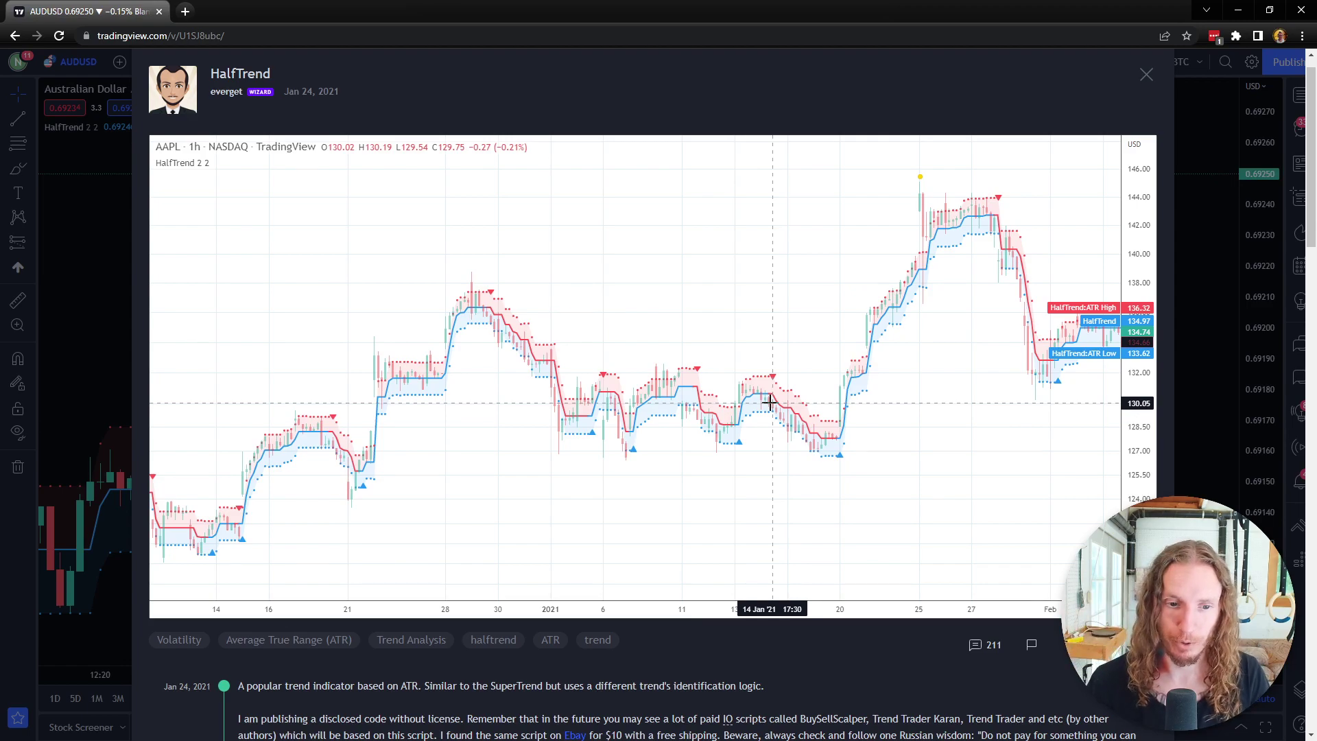
pyautogui.scroll(-3, 545, 591)
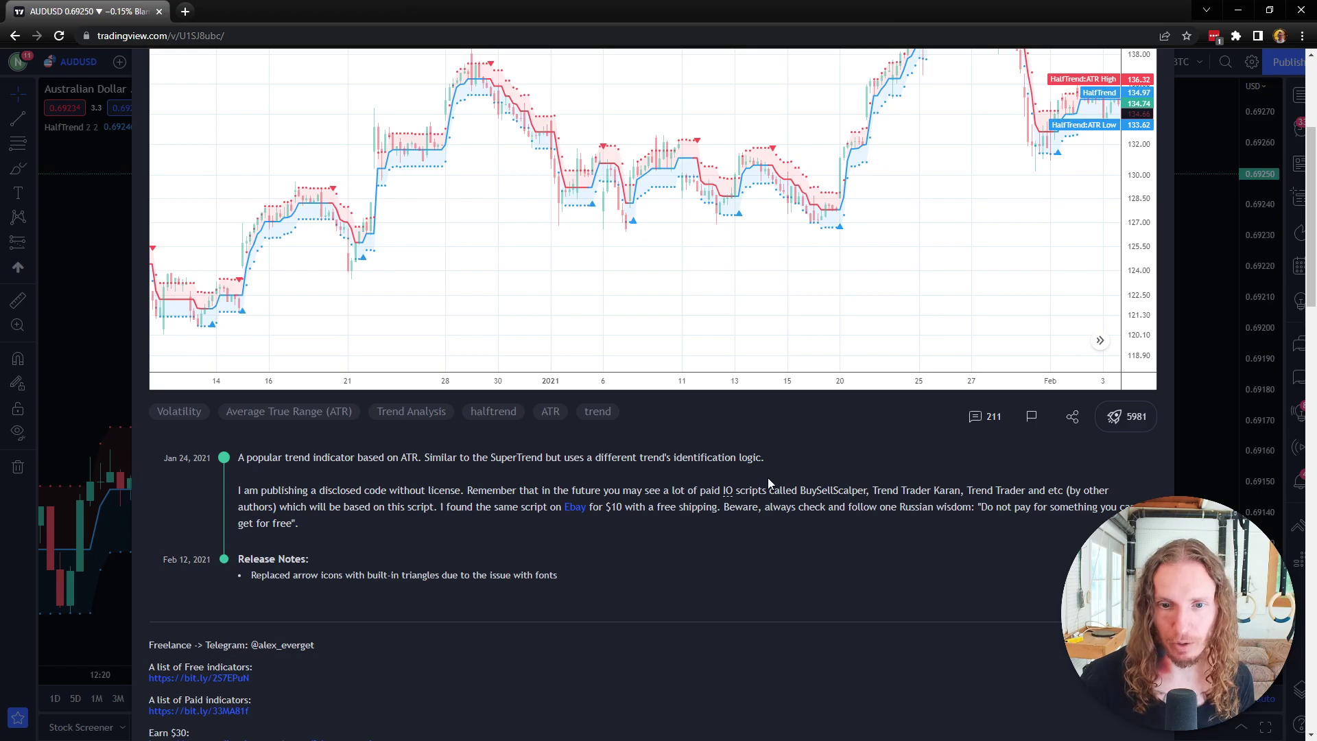
pyautogui.scroll(-3, 829, 496)
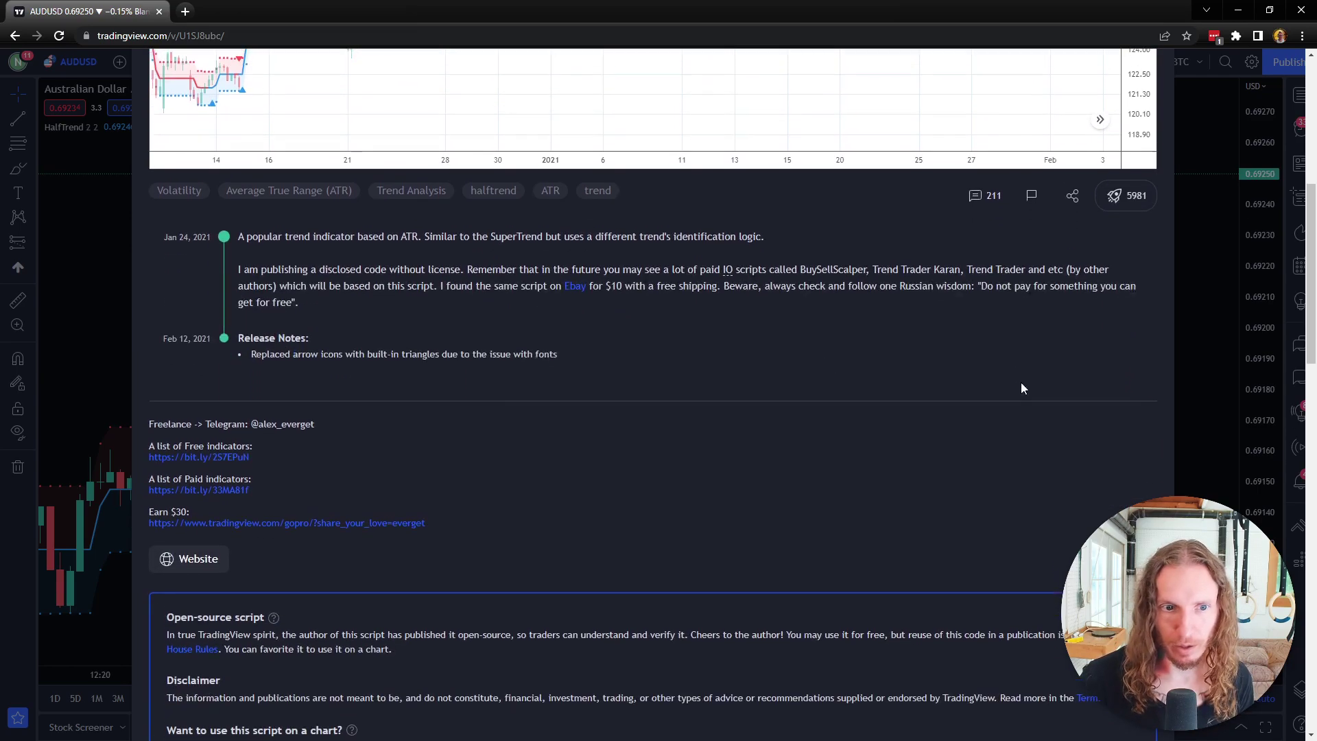
pyautogui.scroll(-9, 324, 349)
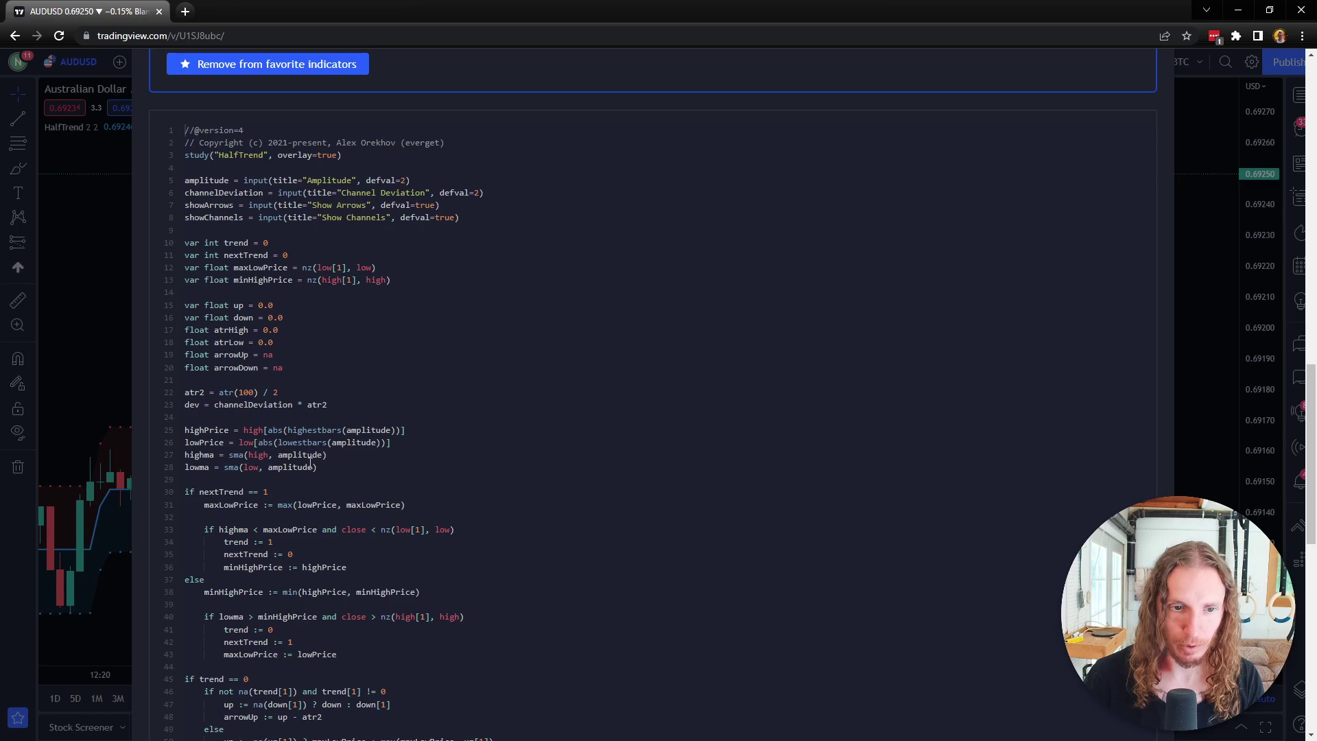
pyautogui.scroll(-5, 313, 461)
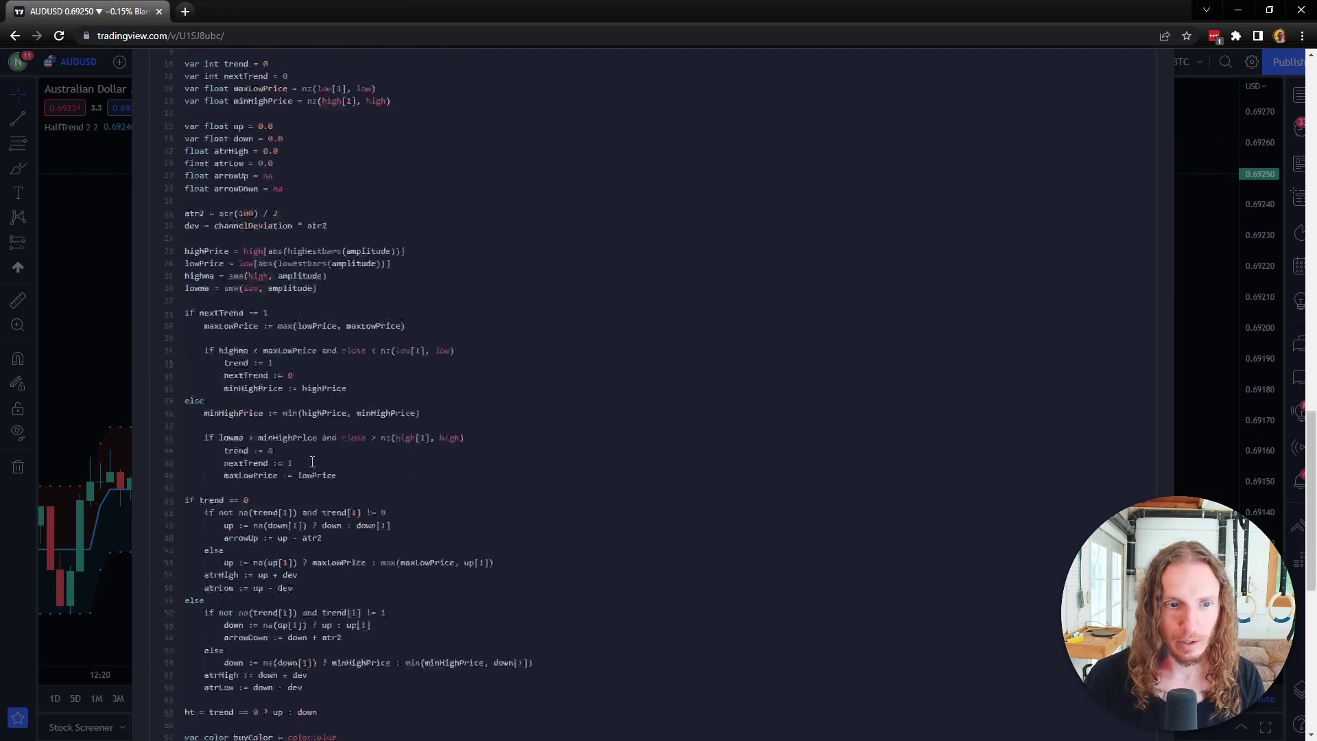
pyautogui.scroll(-2, 562, 464)
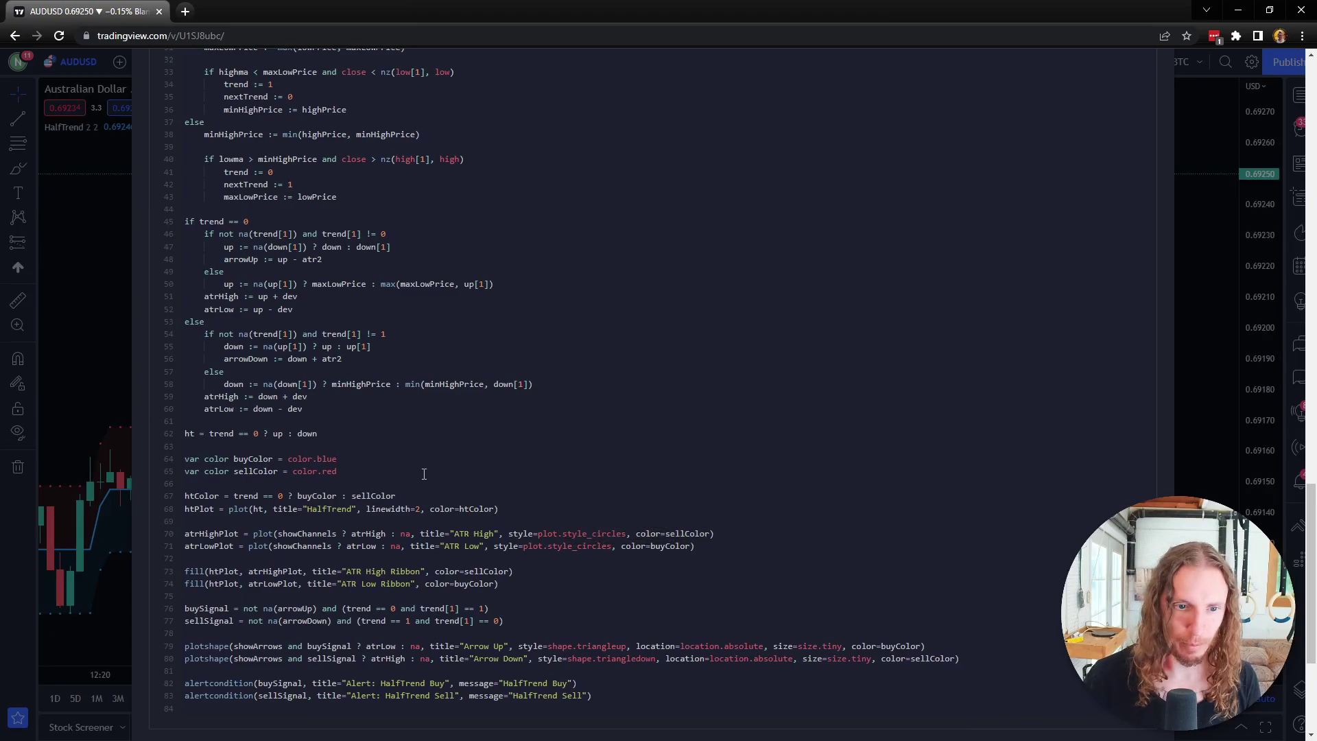
pyautogui.scroll(20, 424, 474)
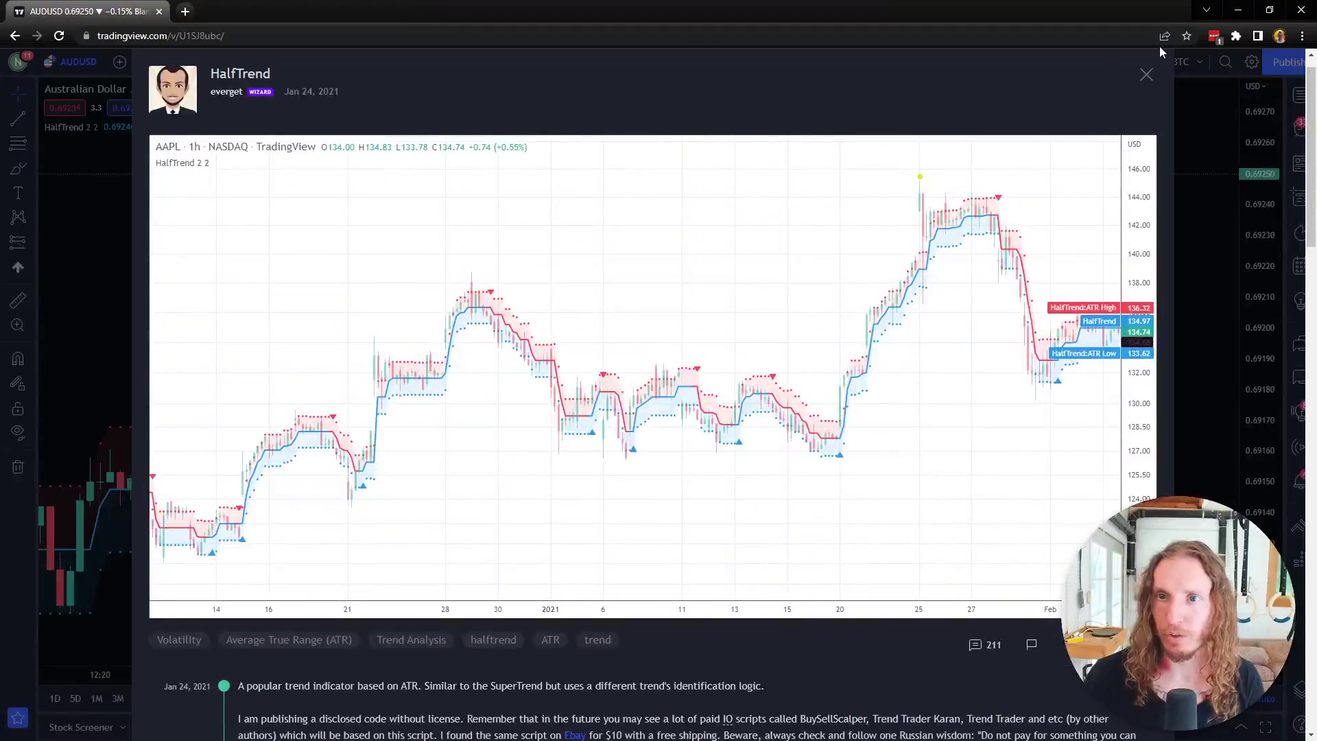
# - Close the HalfTrend page and add Supertrend (10, 3) from a 'supe' indicator search
pyautogui.click(1147, 74)
pyautogui.click(575, 246)
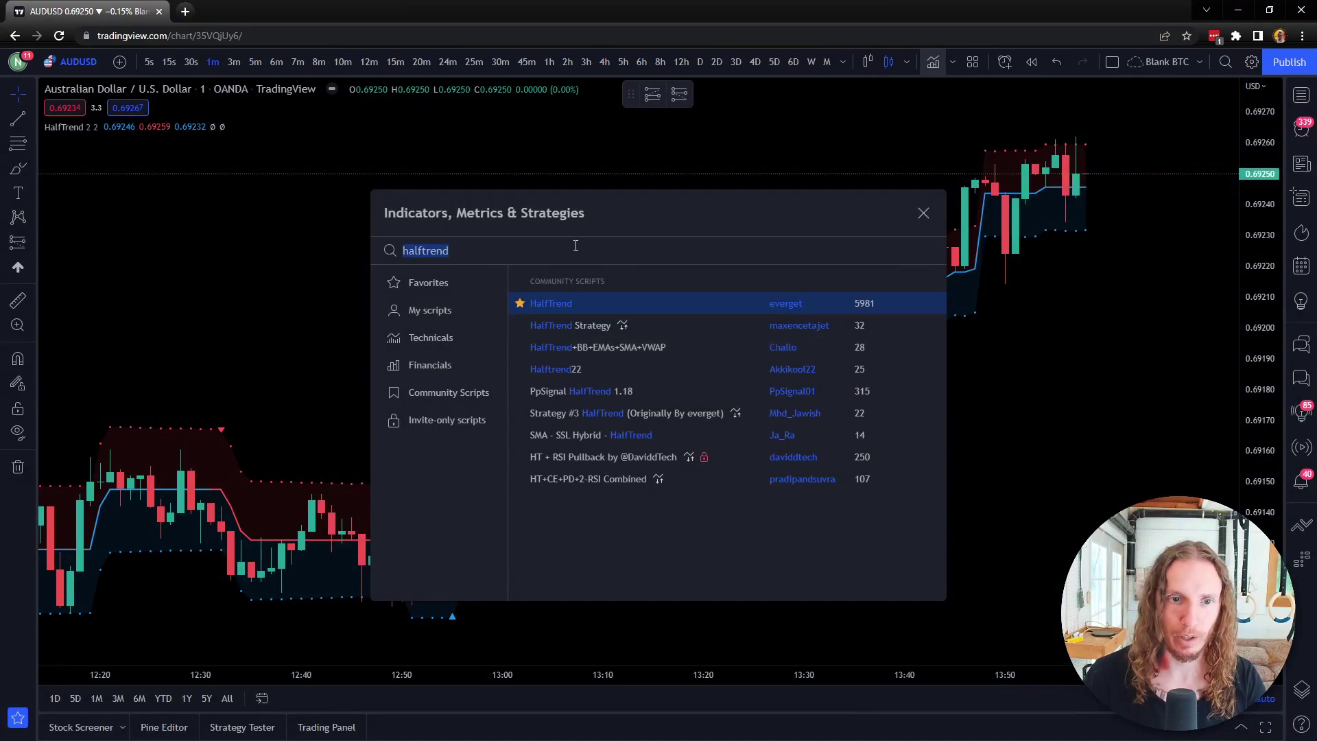
pyautogui.press('BackSpace')
pyautogui.write('supe')
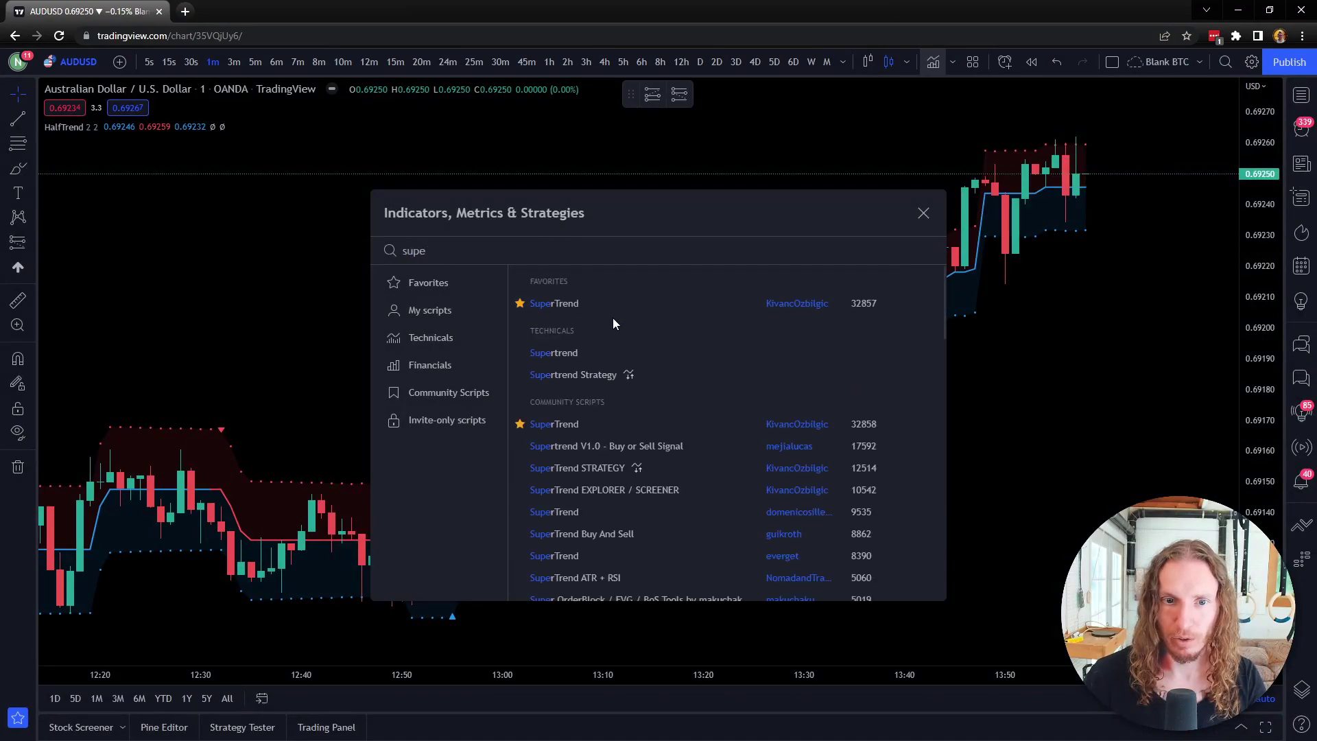
pyautogui.click(586, 356)
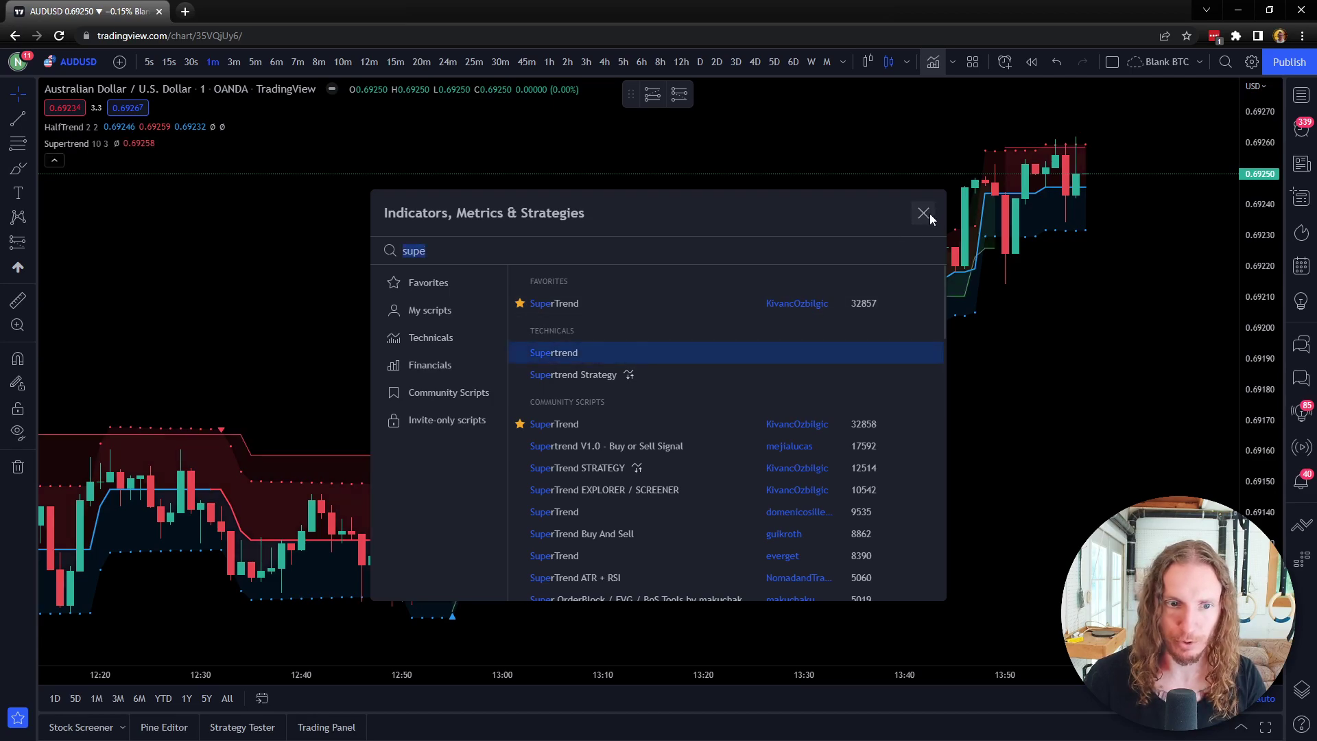
pyautogui.click(930, 215)
pyautogui.moveTo(86, 145)
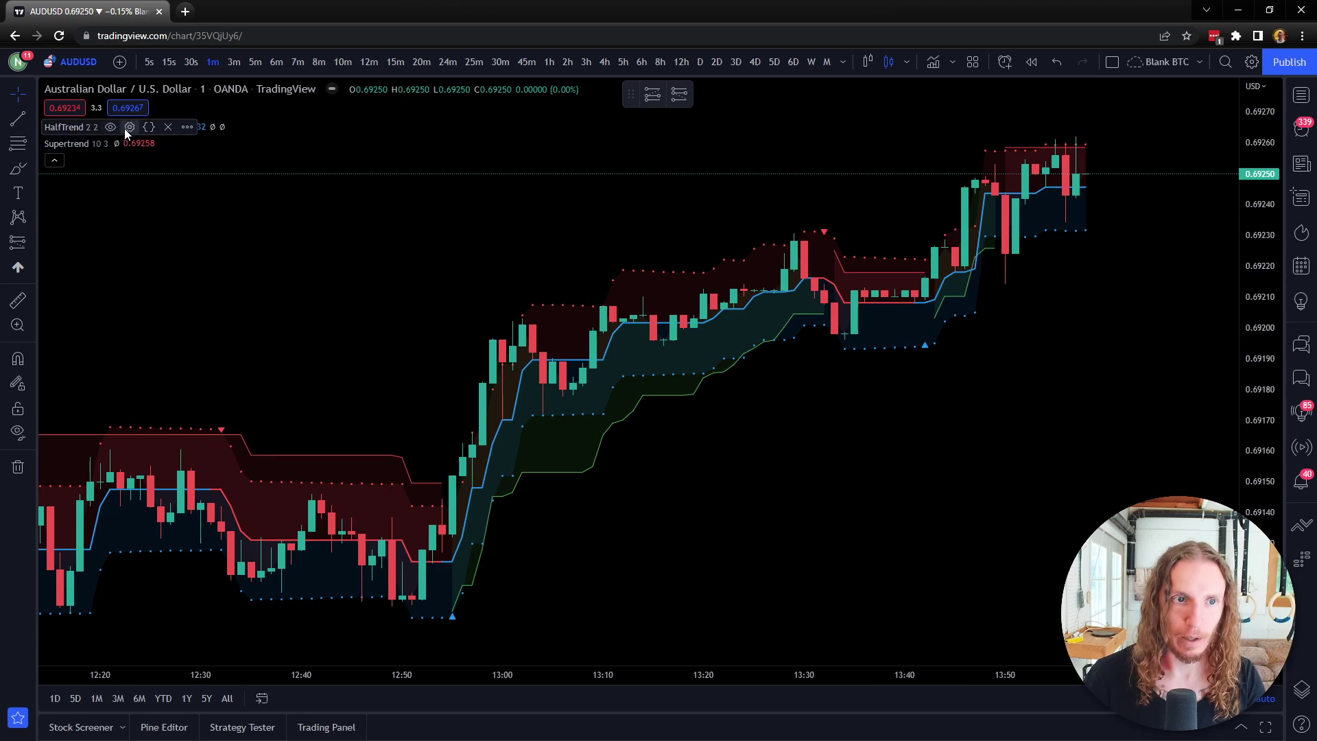
# - In HalfTrend's Style settings, try Line for ATR High and Low, then undo back to Circles
pyautogui.click(128, 128)
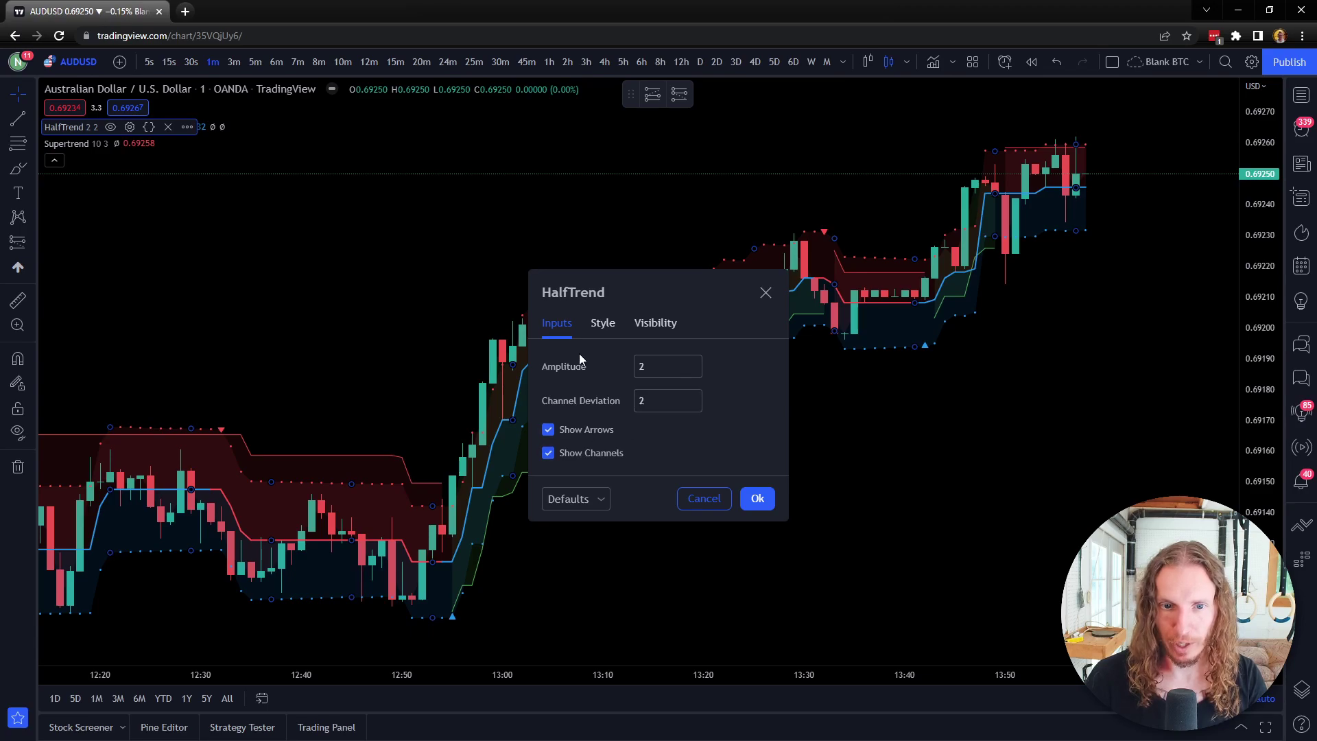
pyautogui.click(608, 324)
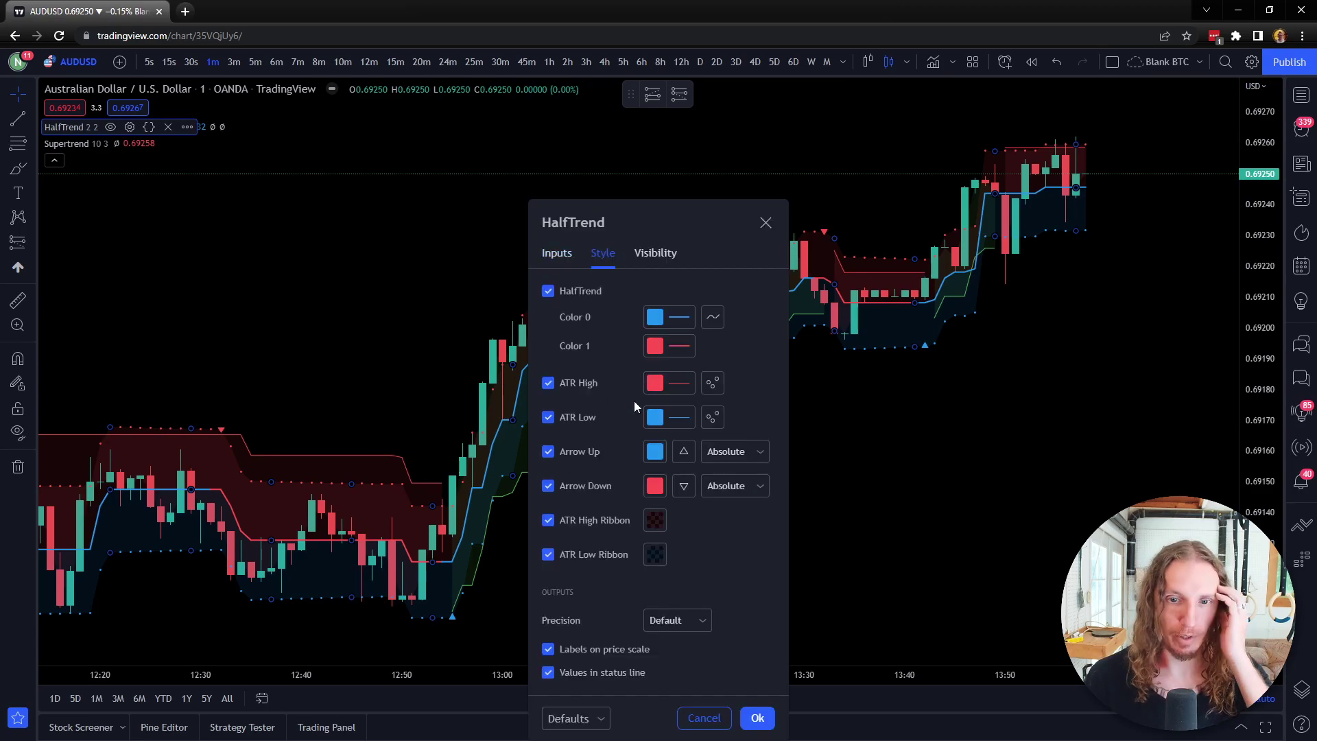
pyautogui.click(722, 382)
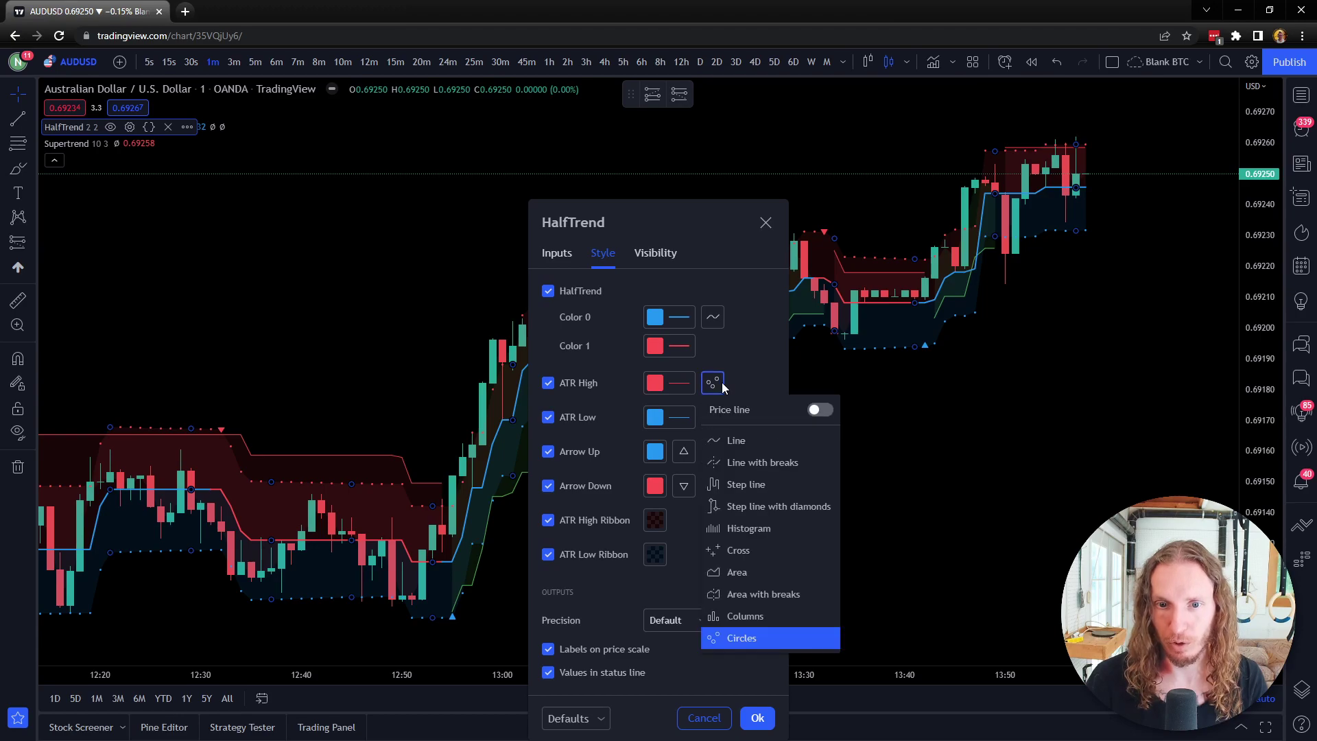
pyautogui.click(731, 437)
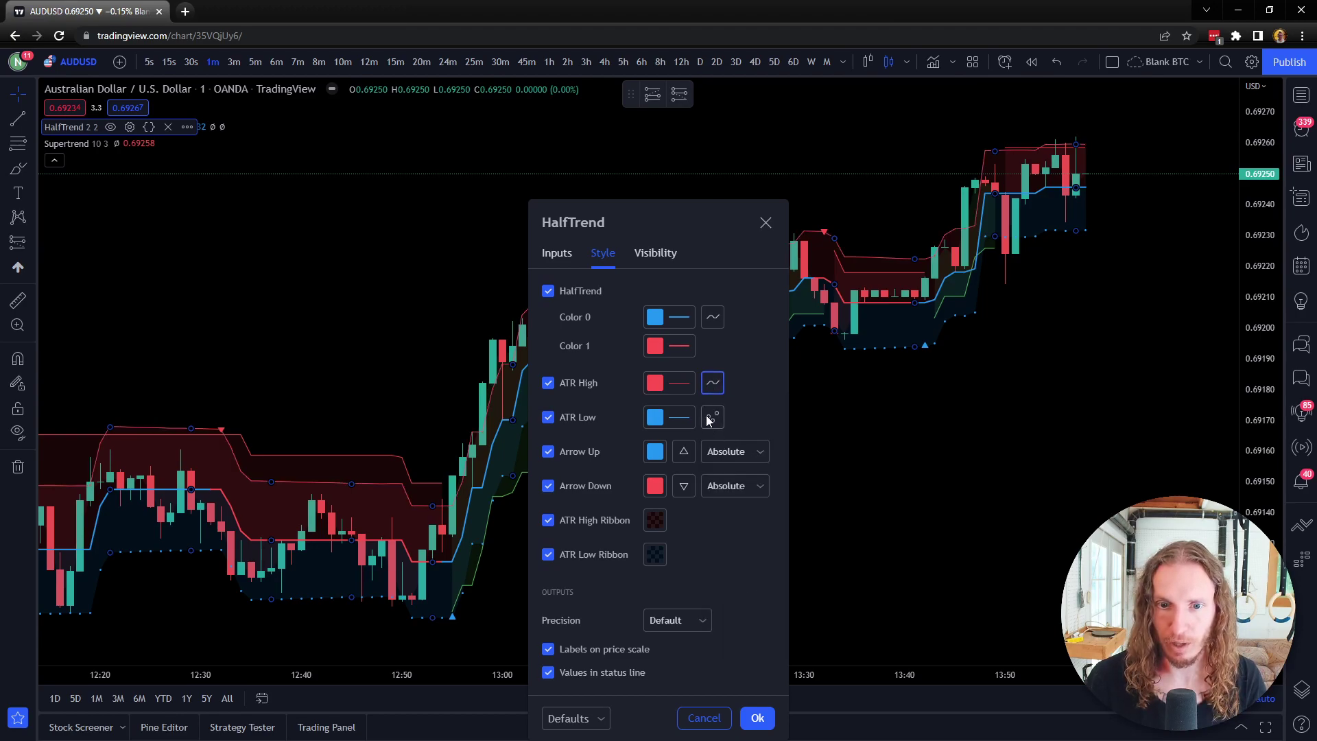
pyautogui.click(712, 417)
pyautogui.click(727, 469)
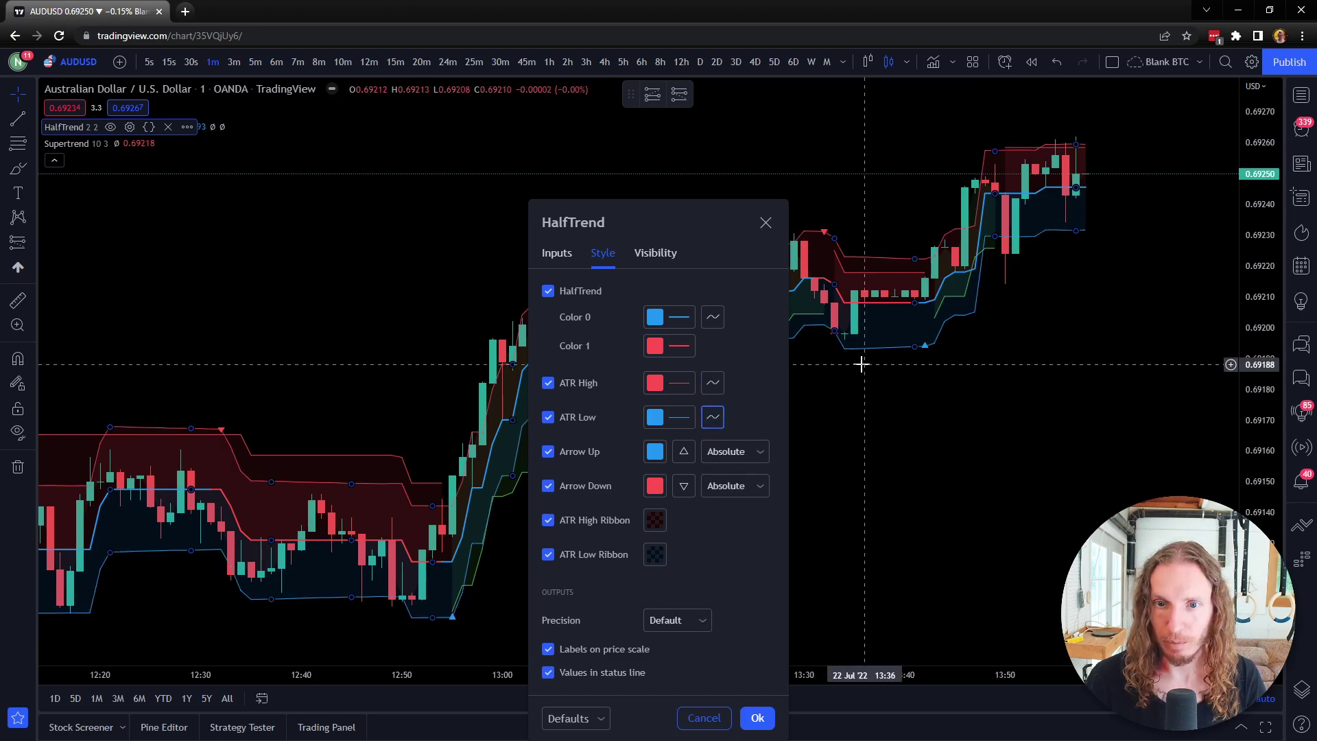
pyautogui.hotkey('ctrl', 'z')
pyautogui.hotkey('ctrl', 'z')
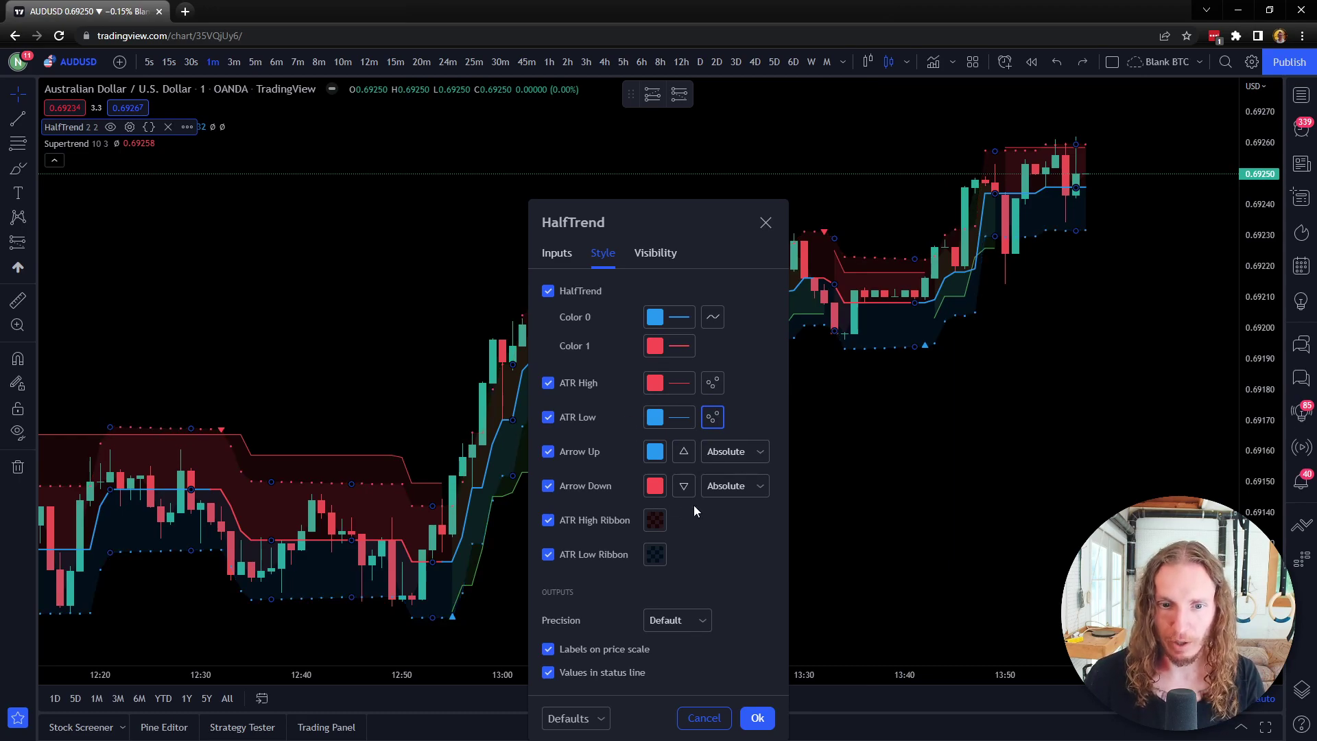
# - Cancel HalfTrend settings, hide Supertrend, and reopen HalfTrend's inputs at Amplitude 2, Channel Deviation 2
pyautogui.click(567, 251)
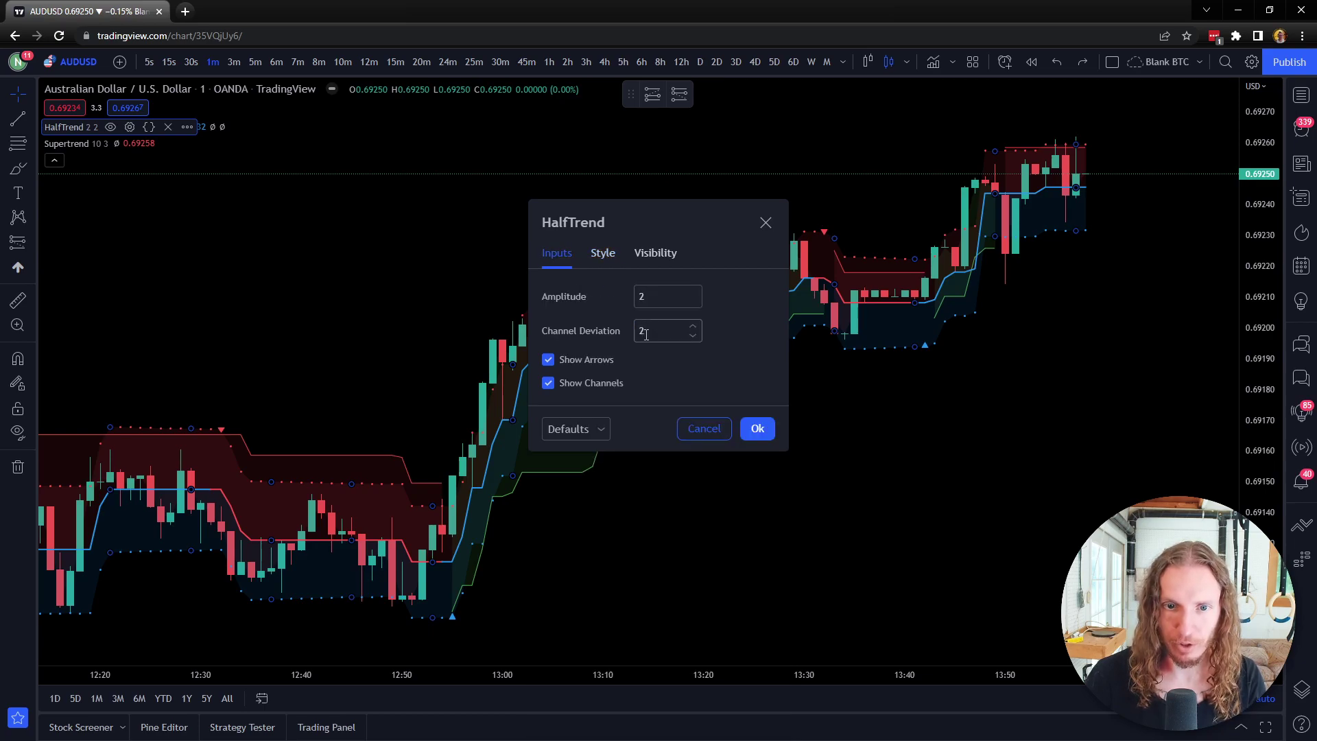
pyautogui.click(700, 432)
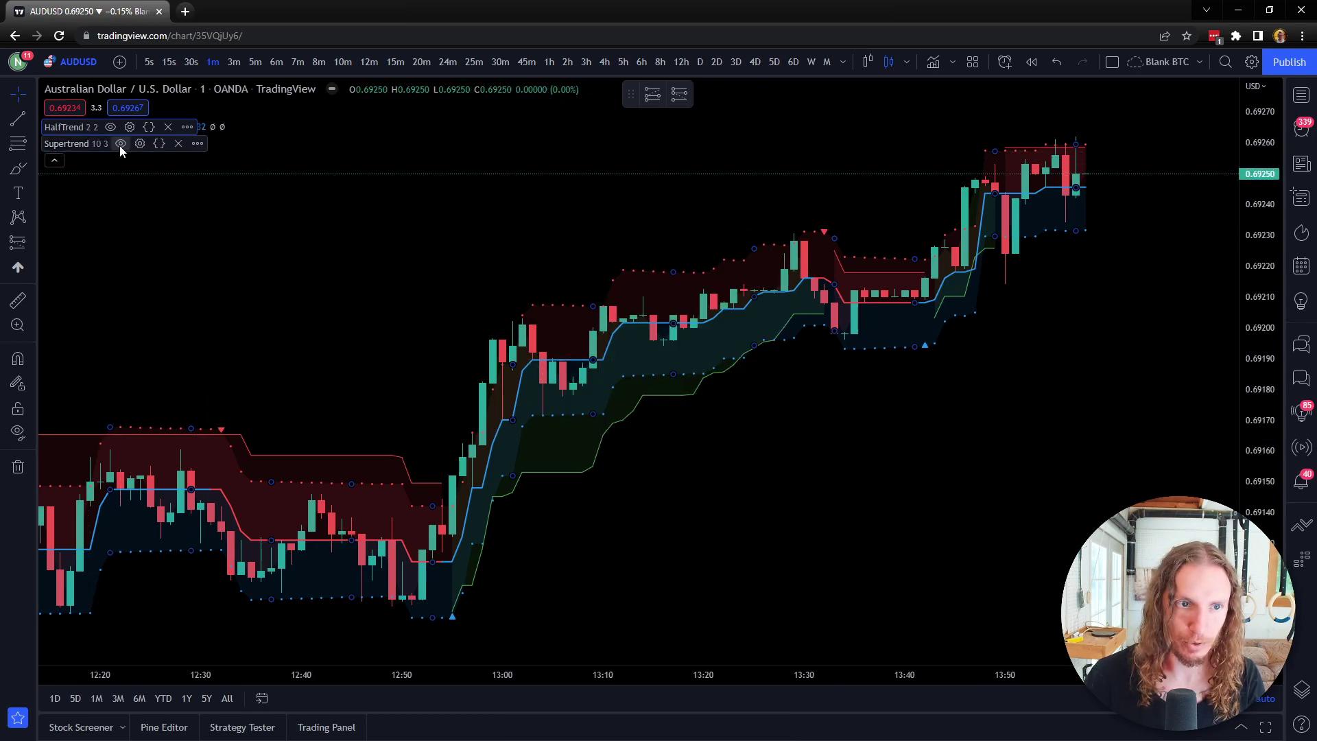
pyautogui.click(120, 144)
pyautogui.click(130, 127)
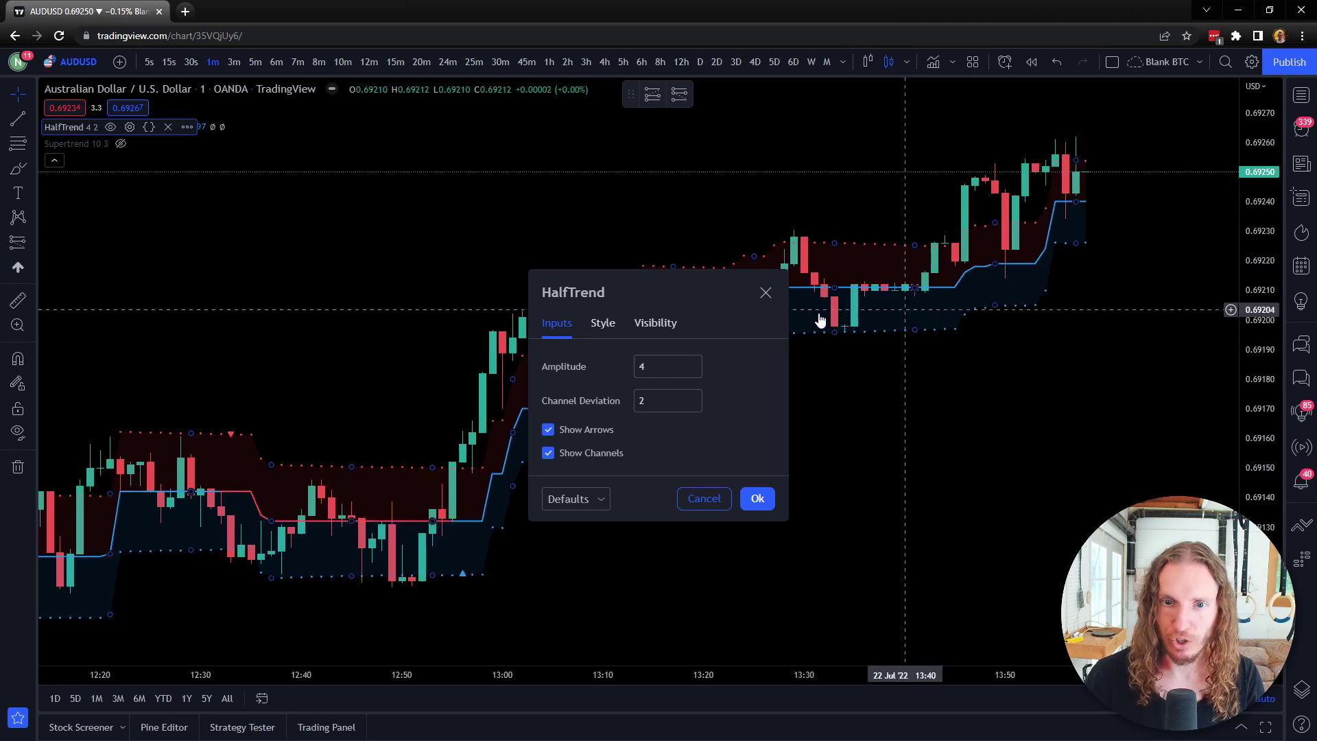
pyautogui.moveTo(657, 292); pyautogui.dragTo(920, 406)
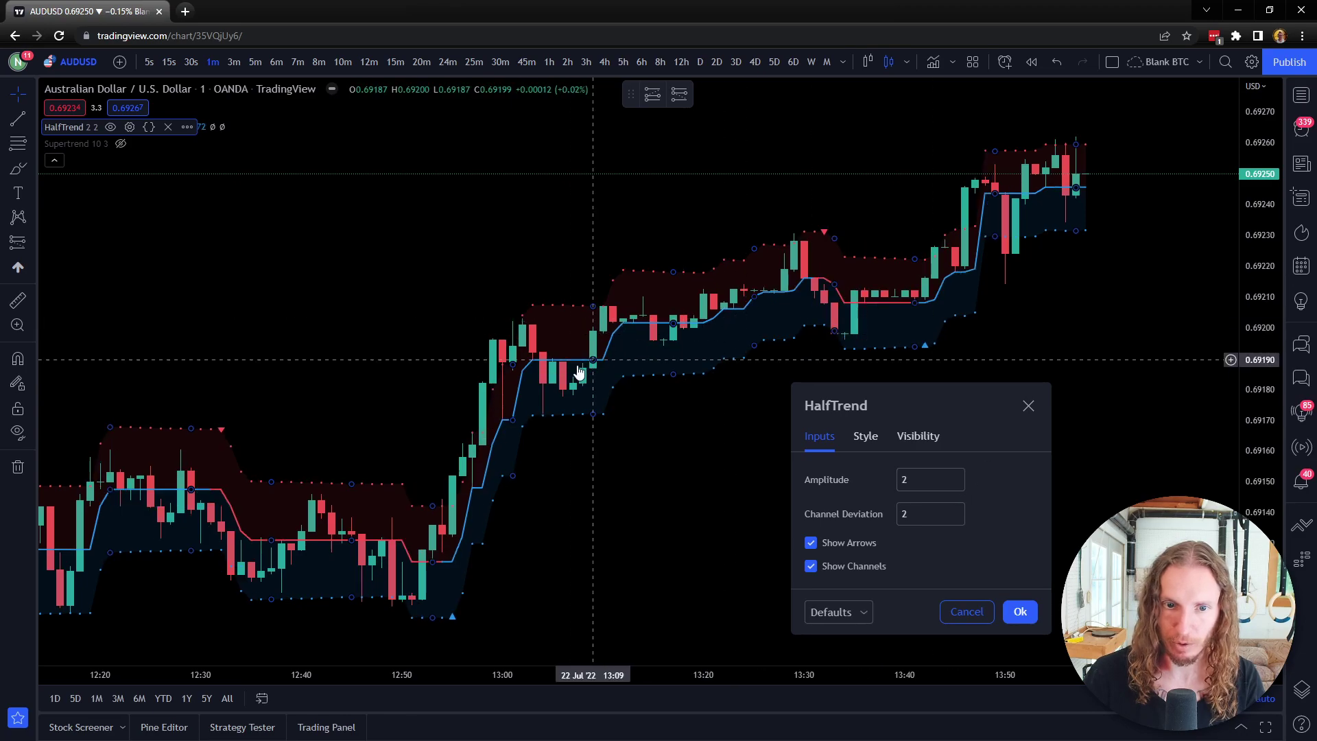
# - Switch the chart to 5-minute candles and reopen the HalfTrend settings
pyautogui.click(254, 62)
pyautogui.scroll(5, 906, 364)
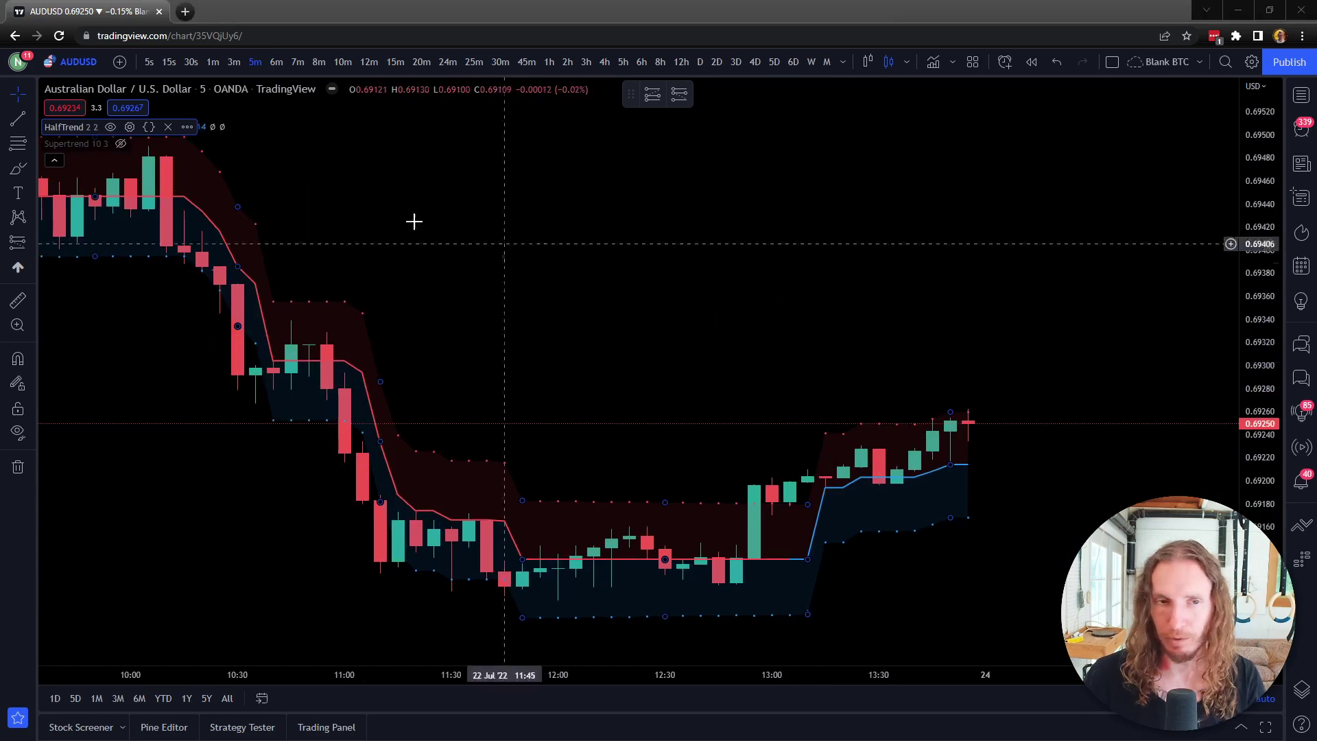
pyautogui.click(129, 126)
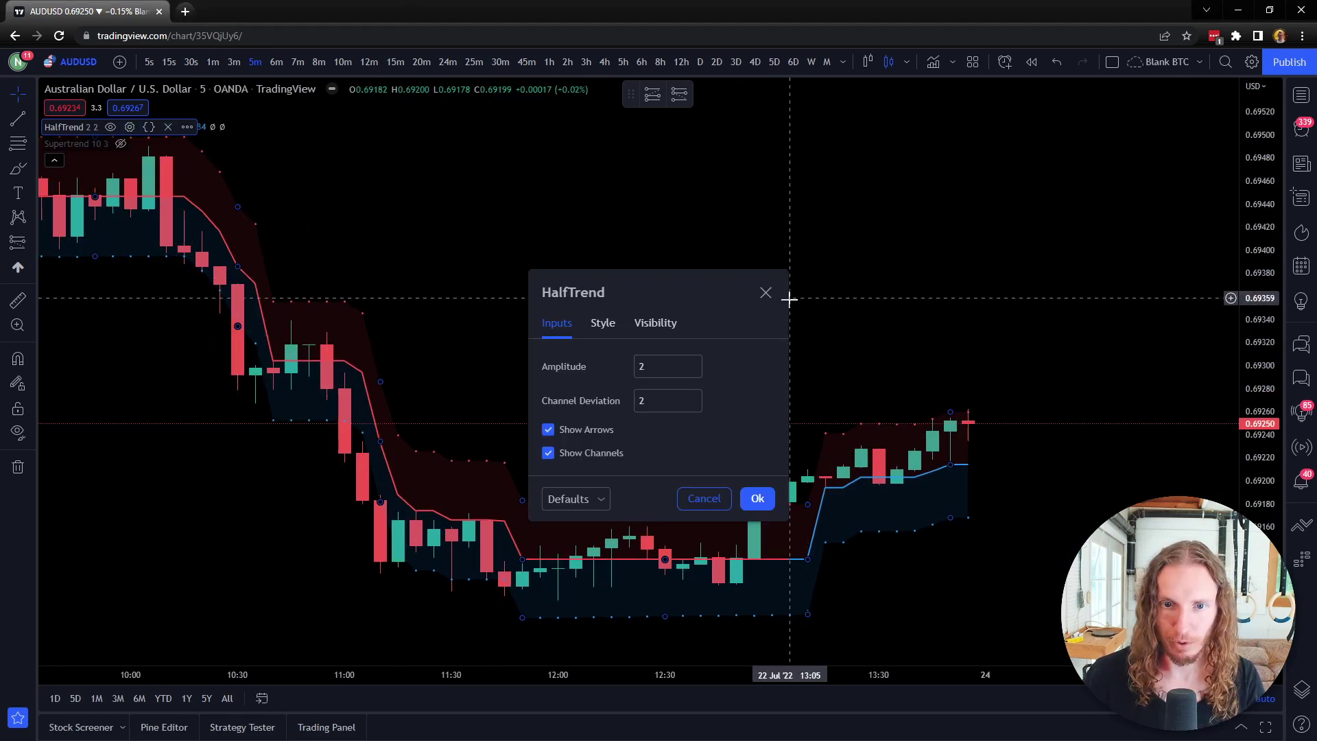
pyautogui.moveTo(700, 288); pyautogui.dragTo(786, 130)
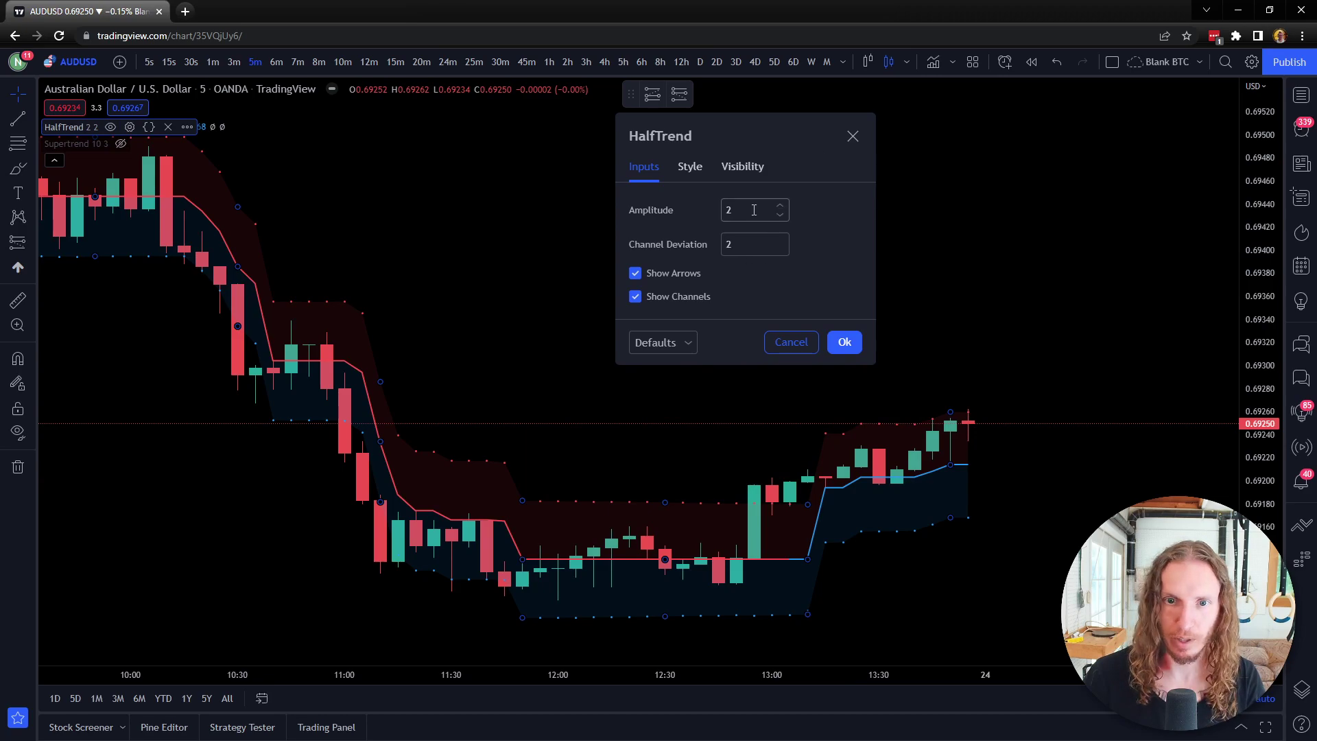
# - Test HalfTrend values up to 4, returning to Amplitude 2 and Channel Deviation 2
pyautogui.click(780, 207)
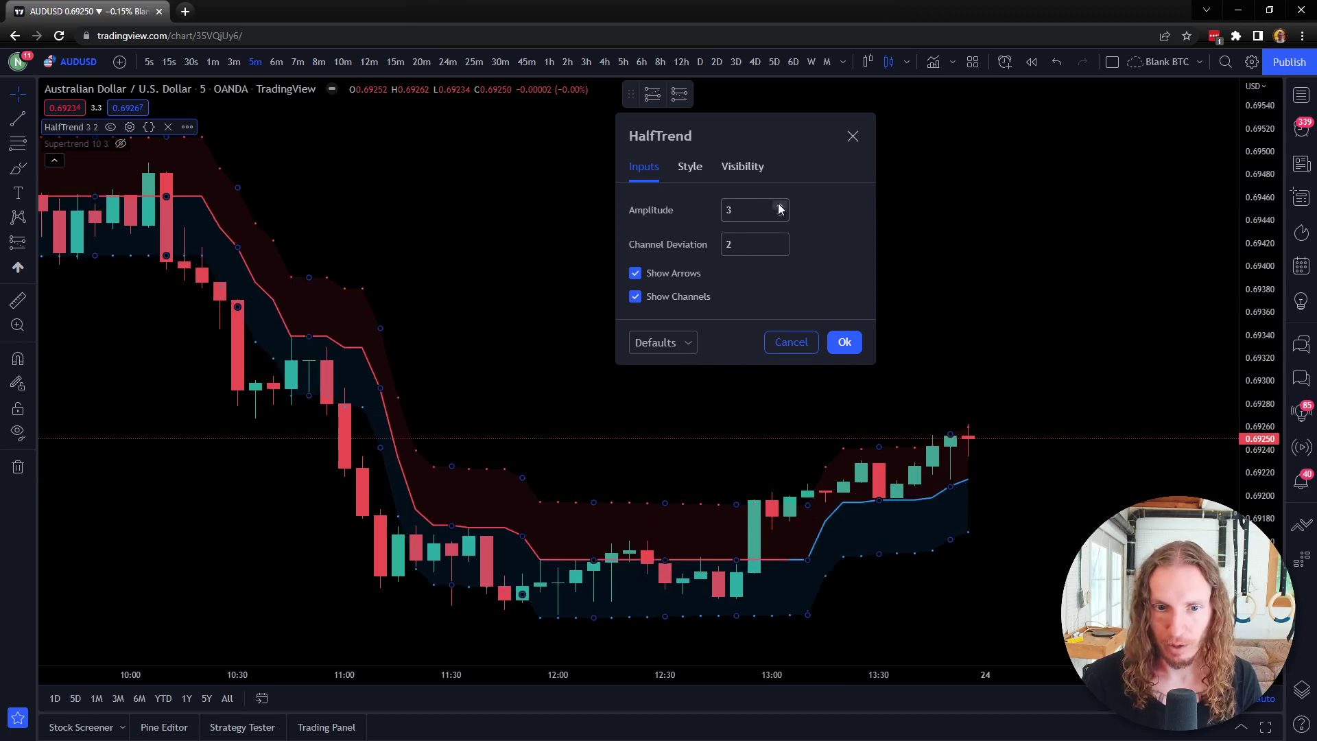
pyautogui.click(780, 206)
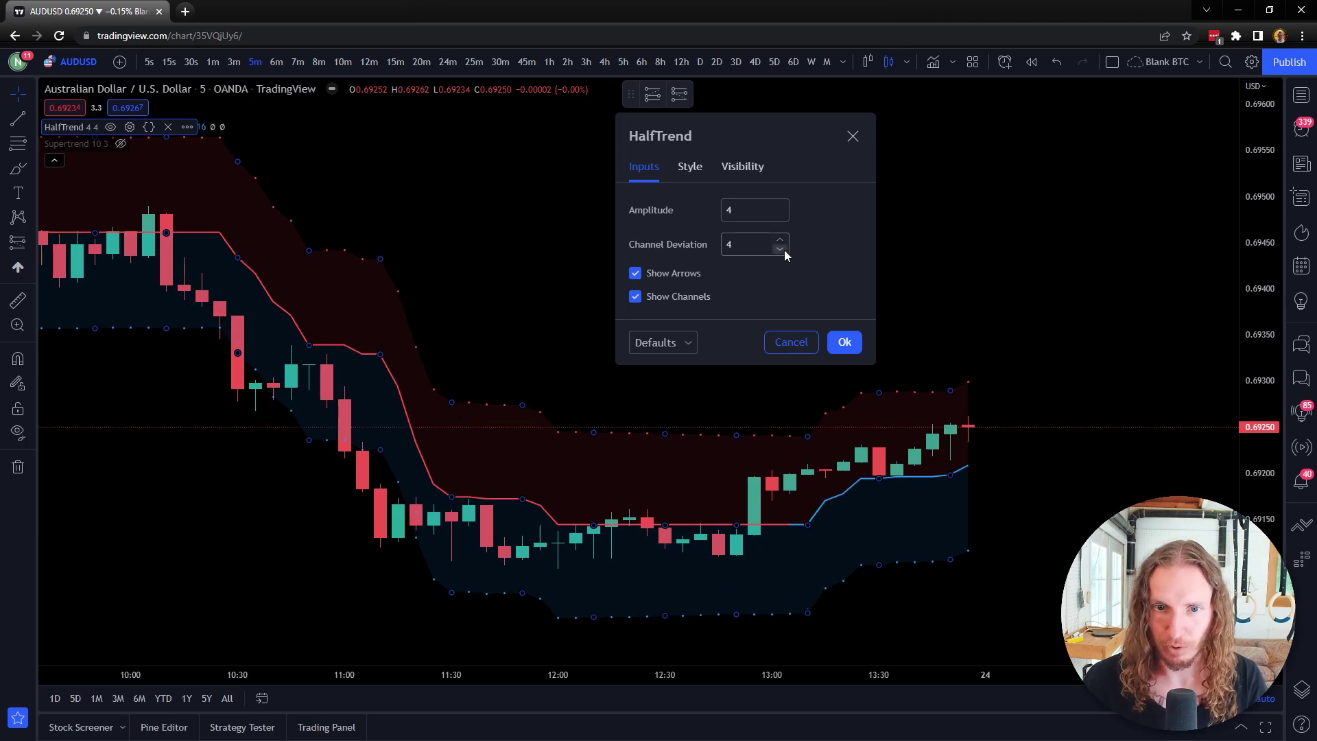
pyautogui.click(780, 249)
pyautogui.click(780, 215)
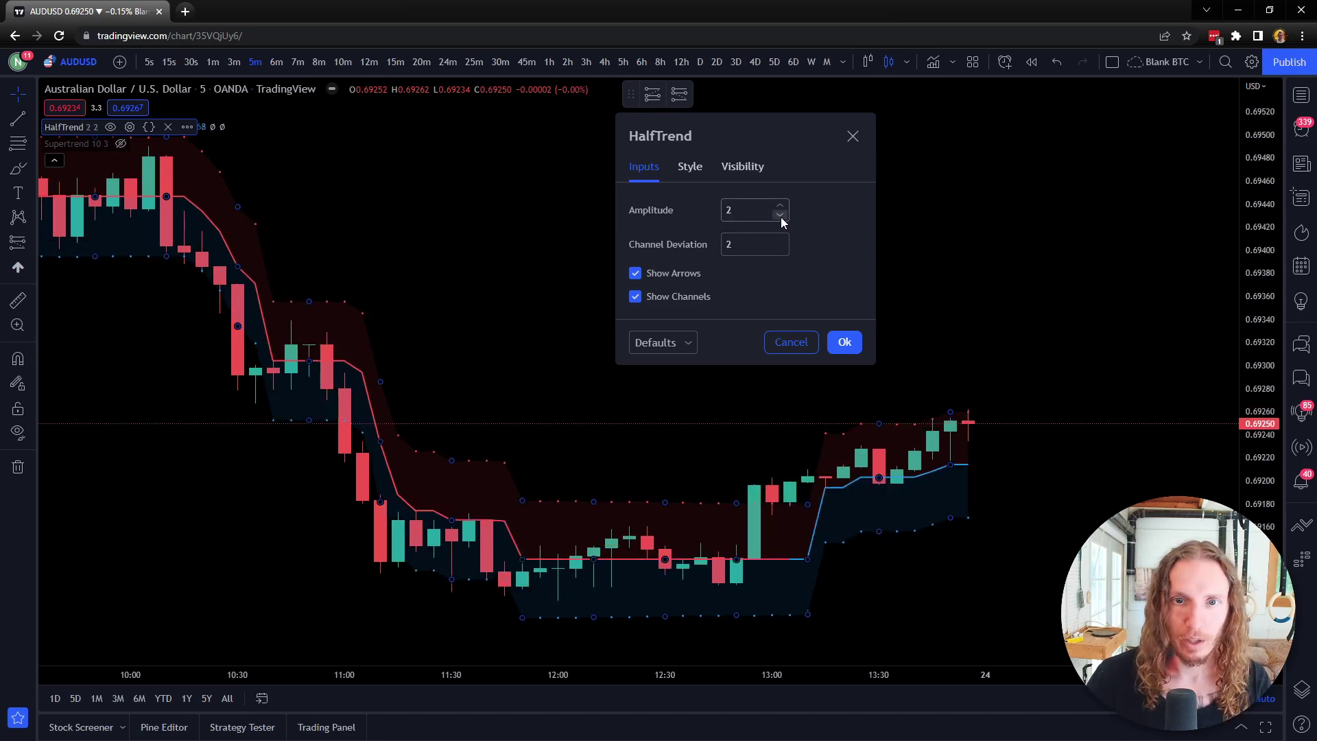
# - Confirm HalfTrend at 2/2, hide it, show Supertrend, and check its 10/3 inputs unchanged
pyautogui.click(837, 346)
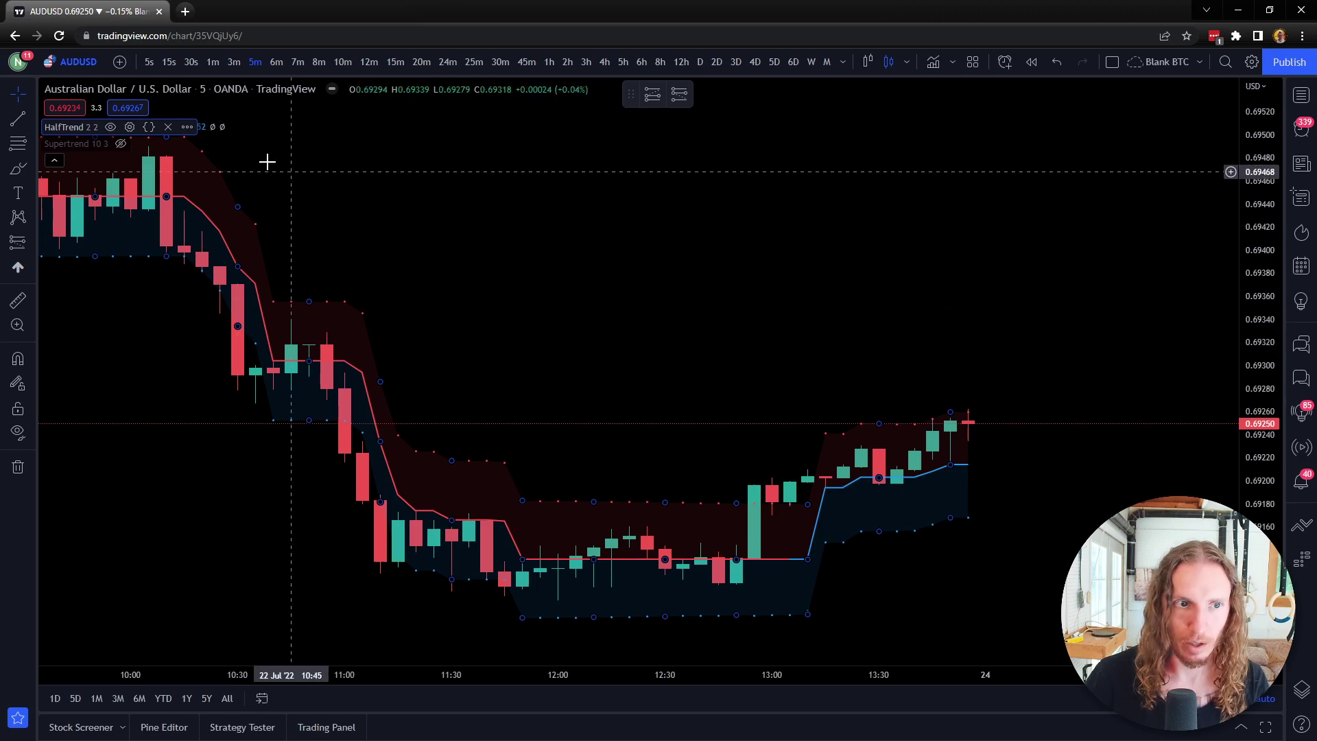
pyautogui.click(110, 128)
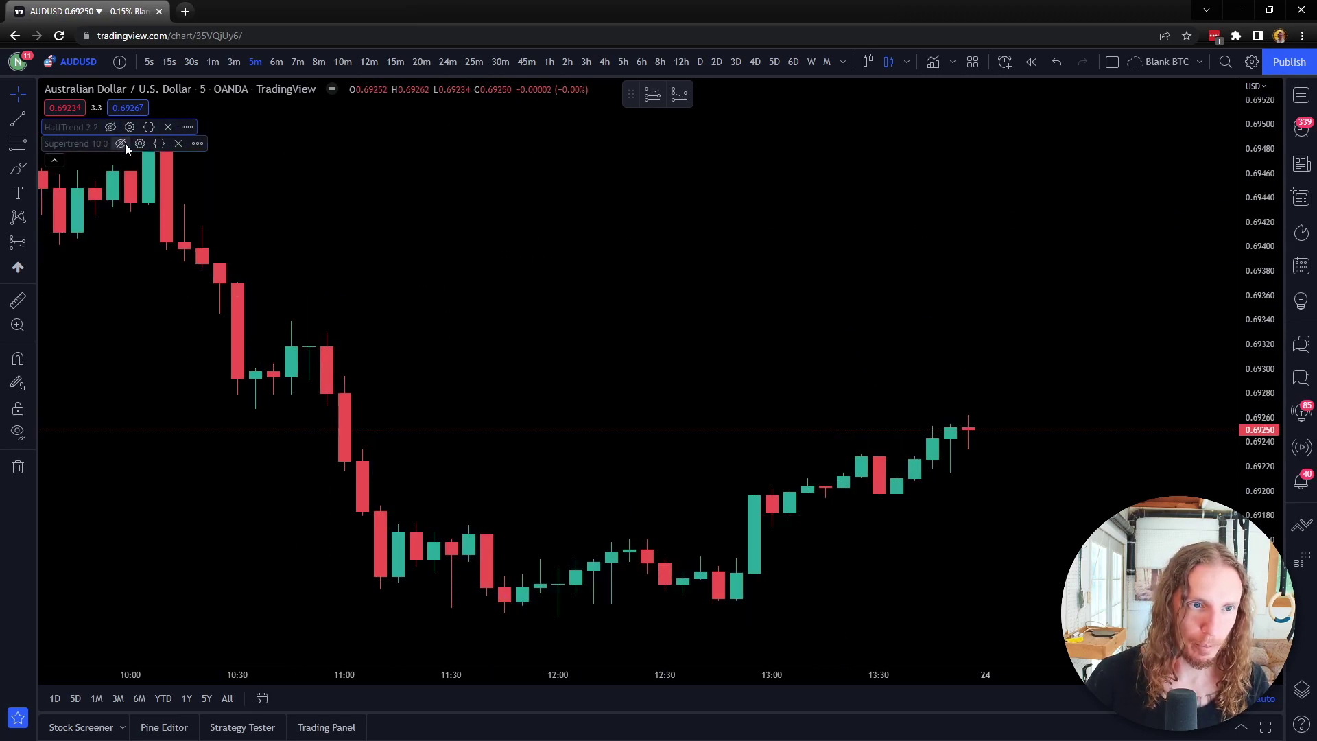
pyautogui.click(121, 144)
pyautogui.click(140, 143)
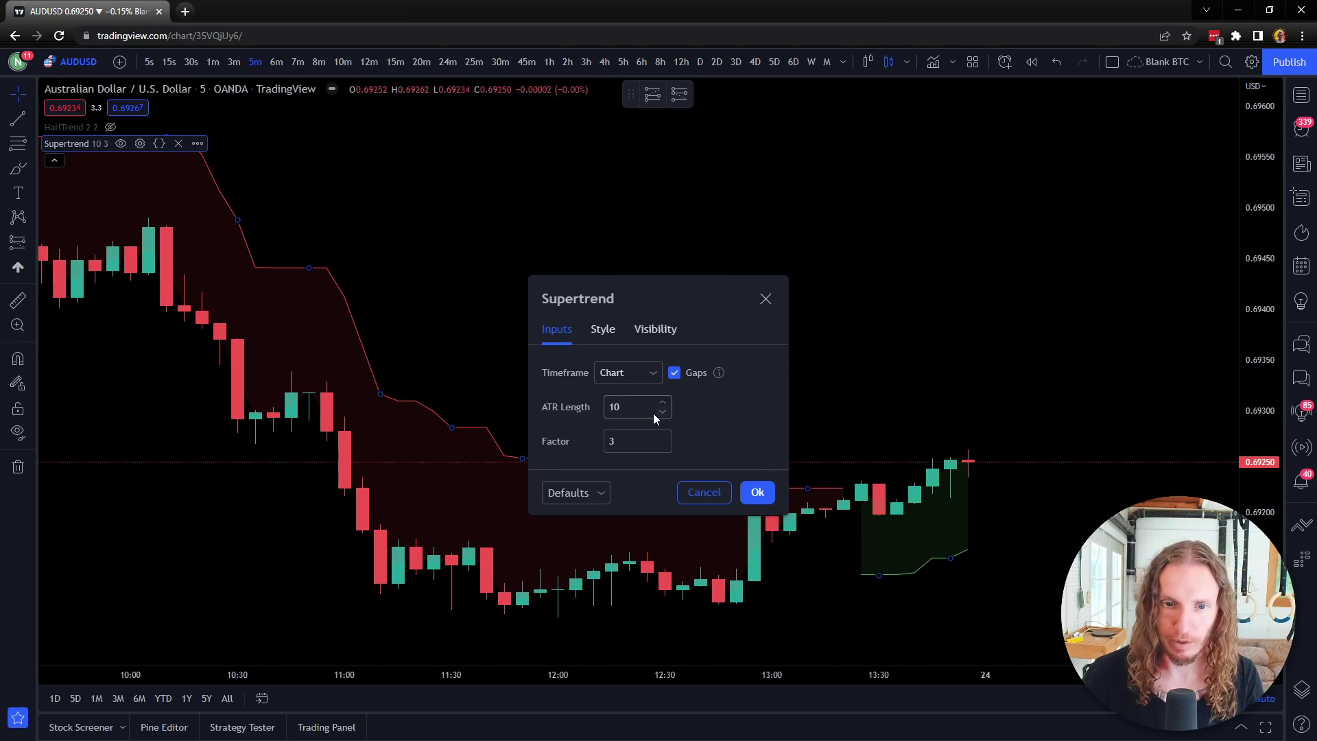
pyautogui.click(128, 127)
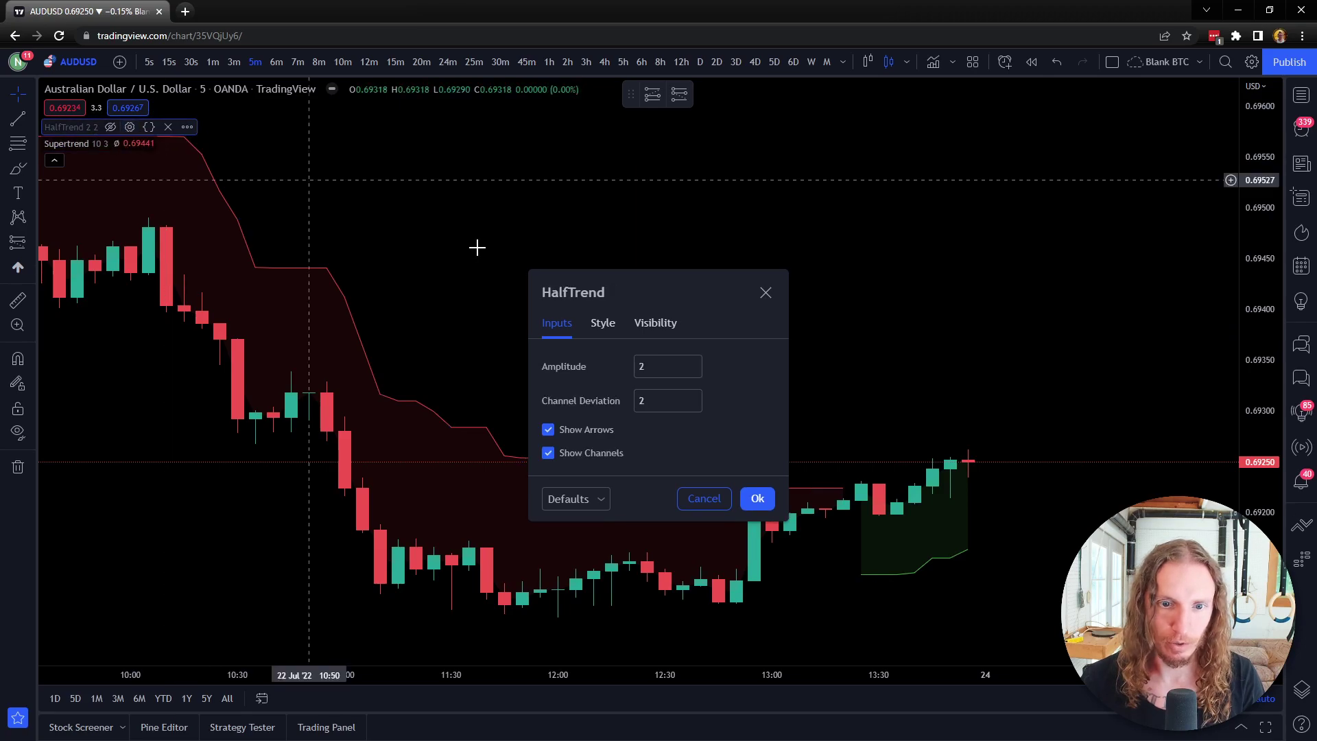
pyautogui.click(705, 495)
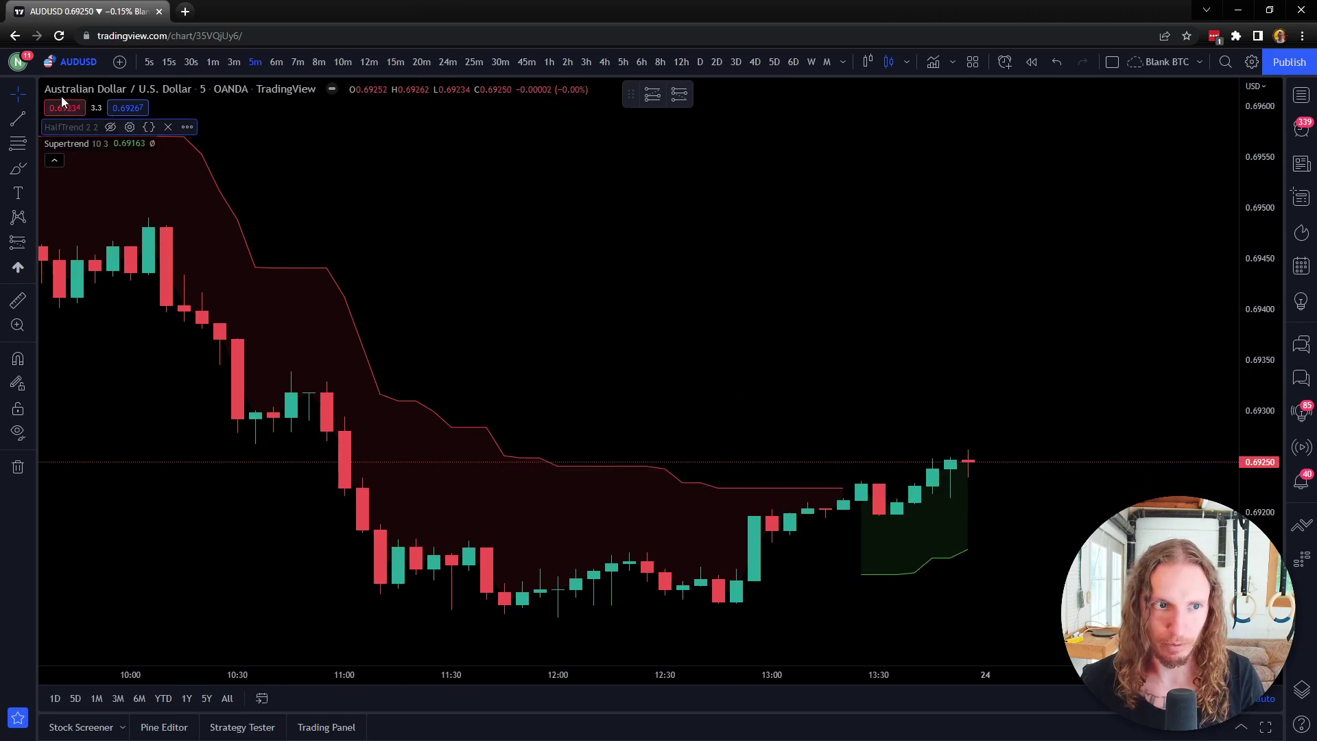
# - Change Supertrend's Factor from 3 to 2, then set its ATR Length to 2
pyautogui.moveTo(80, 144)
pyautogui.click(139, 142)
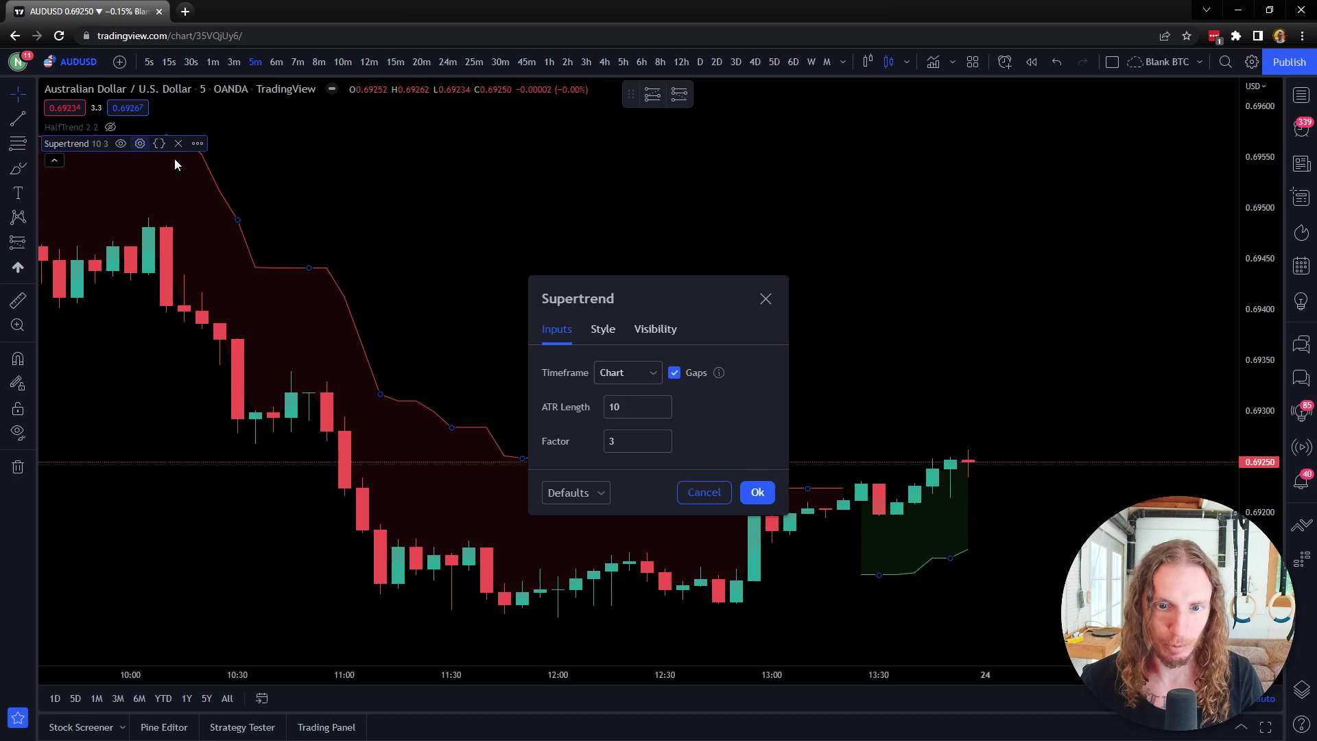
pyautogui.click(664, 436)
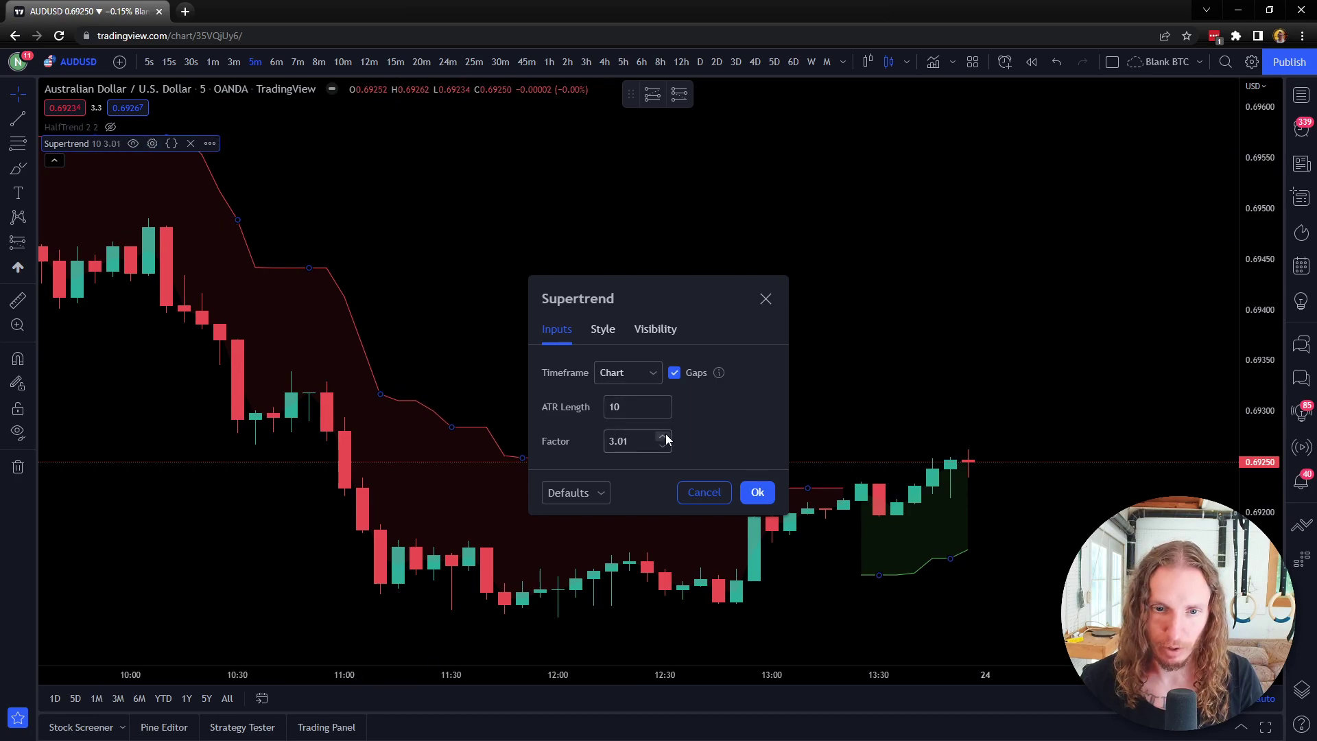
pyautogui.write('4')
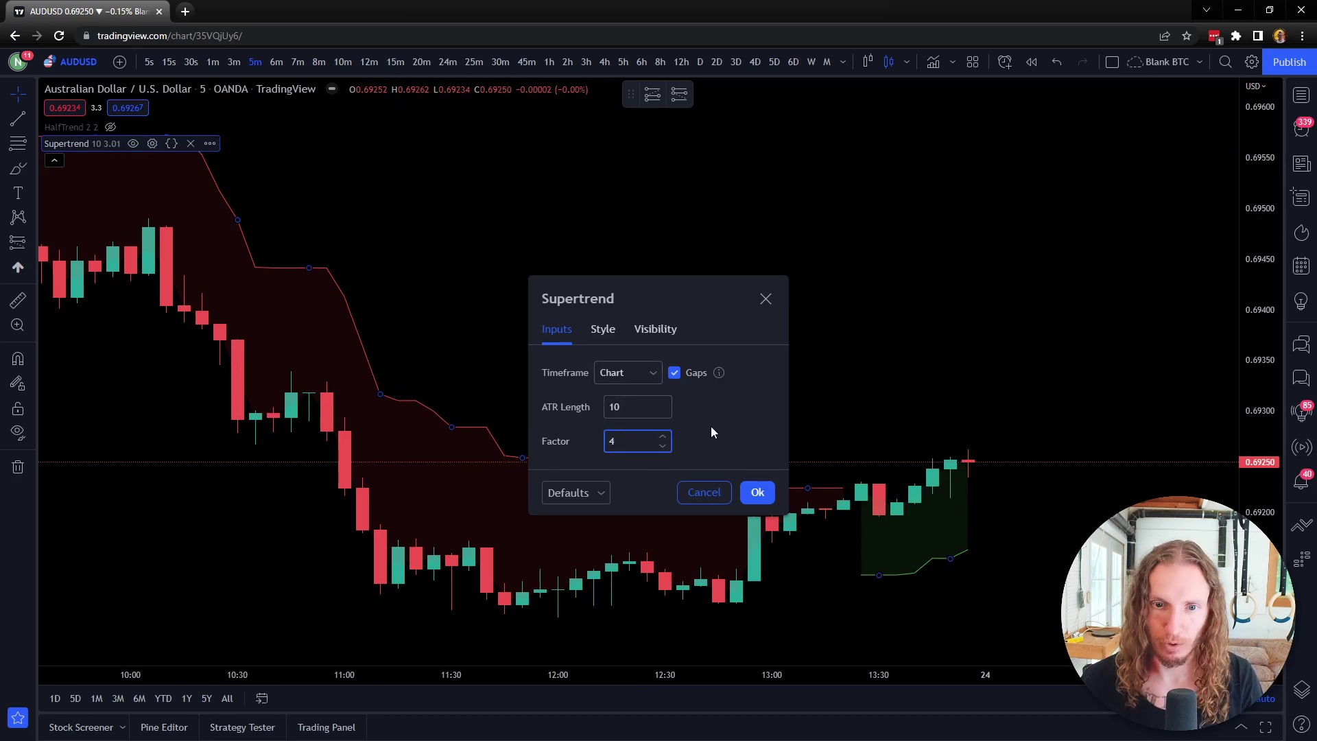
pyautogui.click(722, 422)
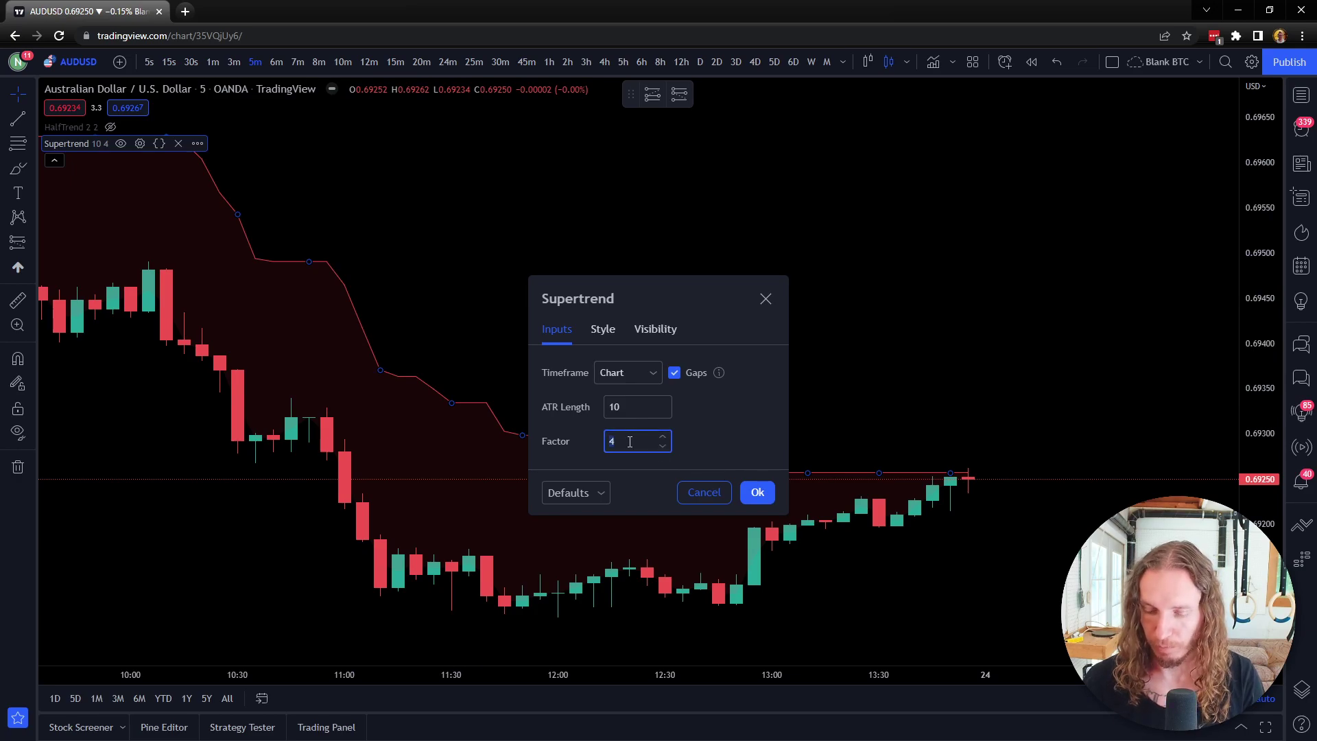
pyautogui.click(747, 423)
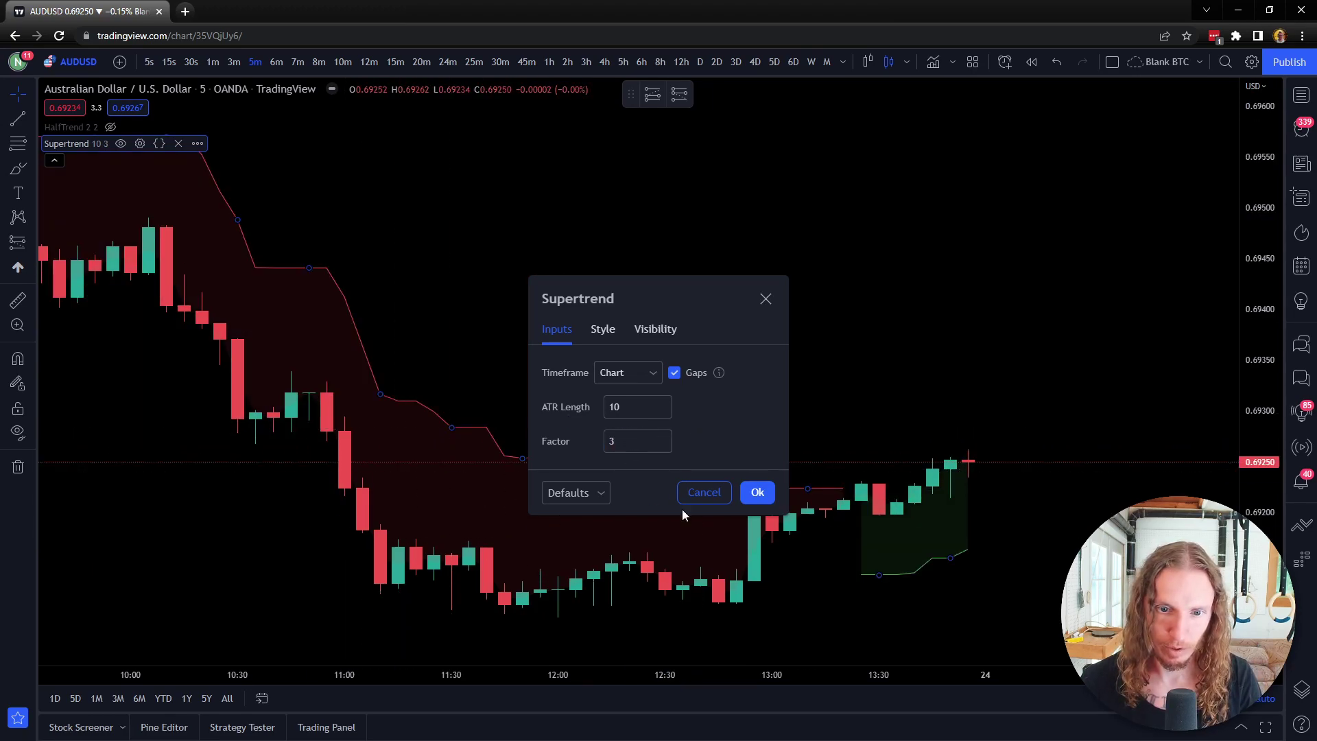
pyautogui.click(689, 427)
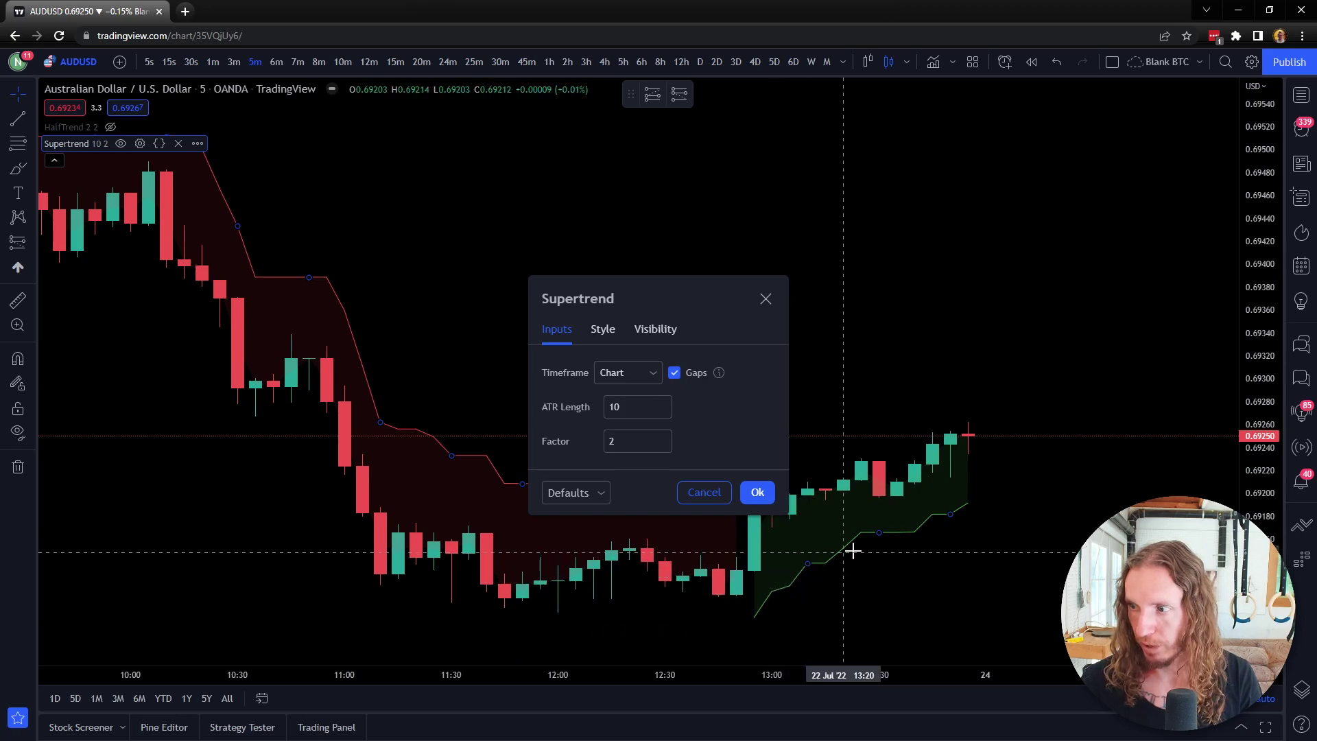
pyautogui.click(754, 491)
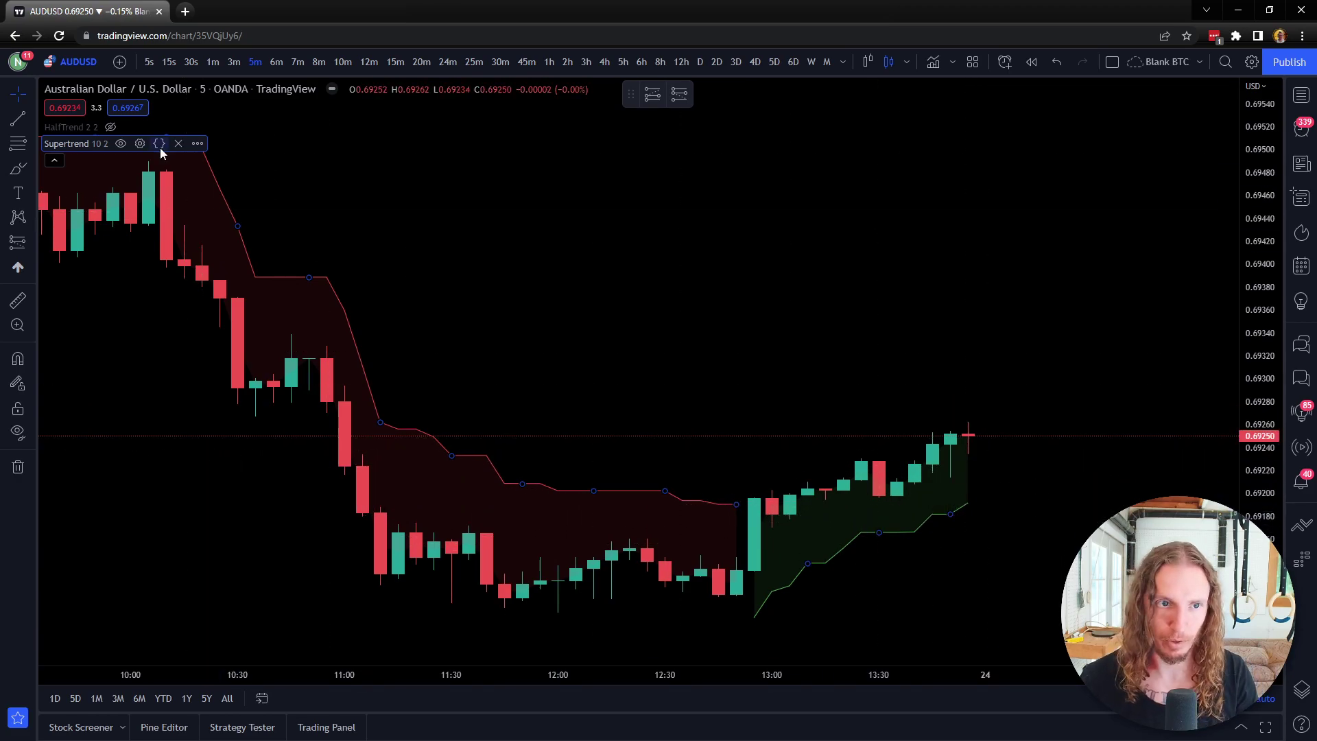
pyautogui.click(140, 144)
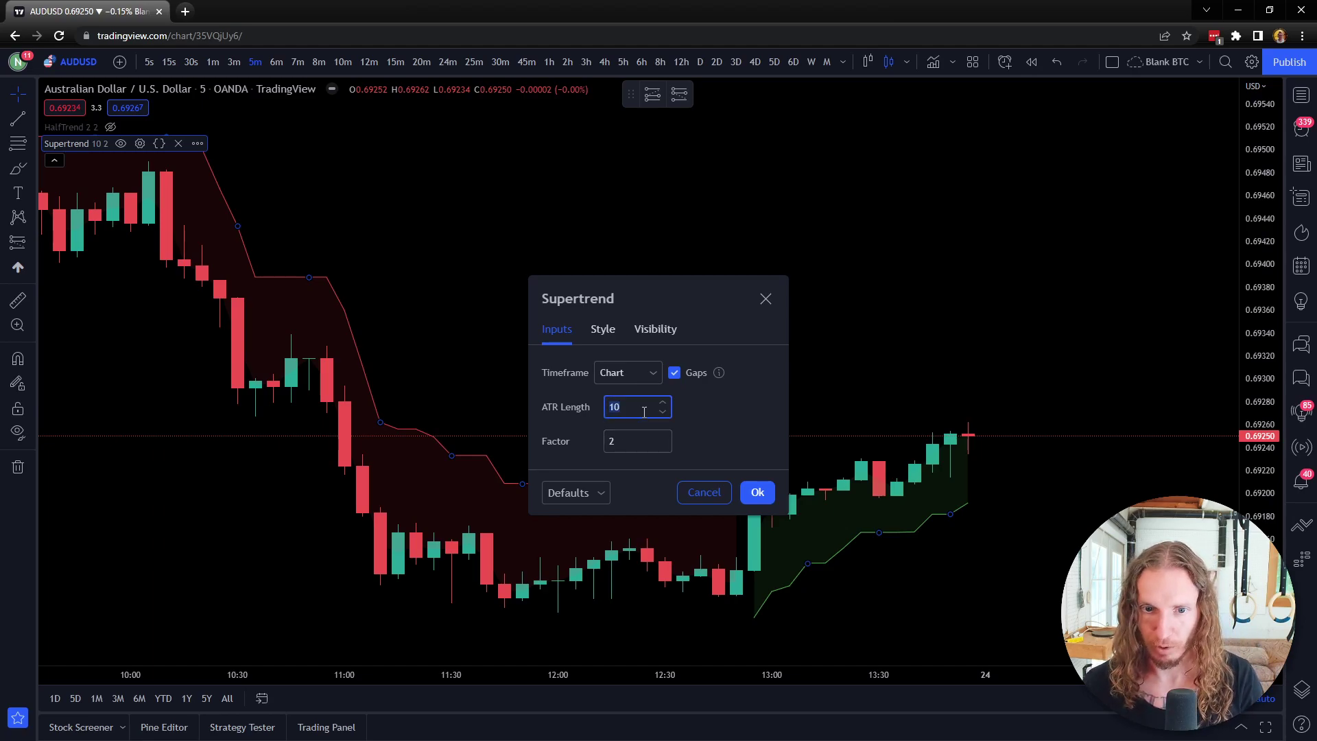
pyautogui.click(757, 493)
# - Unhide HalfTrend over the 2/2 Supertrend, then zoom out and pan back to earlier morning candles
pyautogui.click(111, 127)
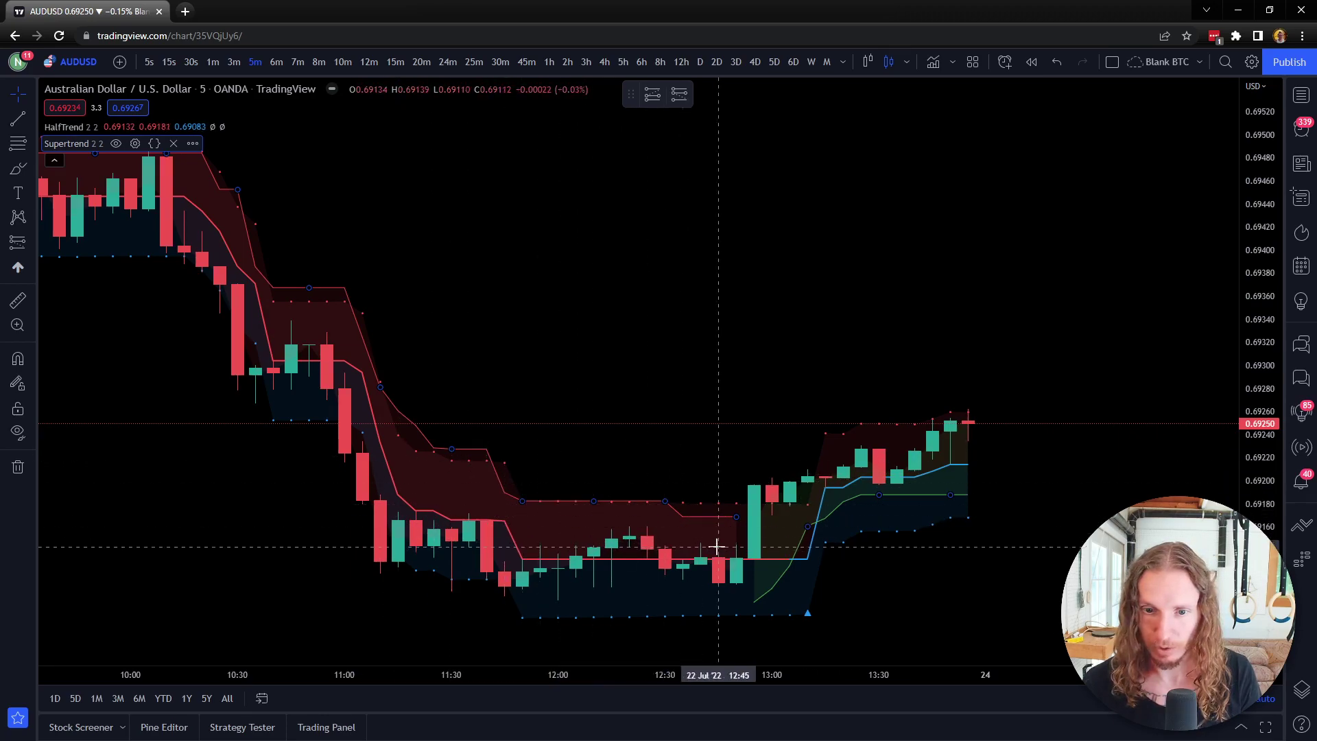
pyautogui.scroll(-4, 954, 480)
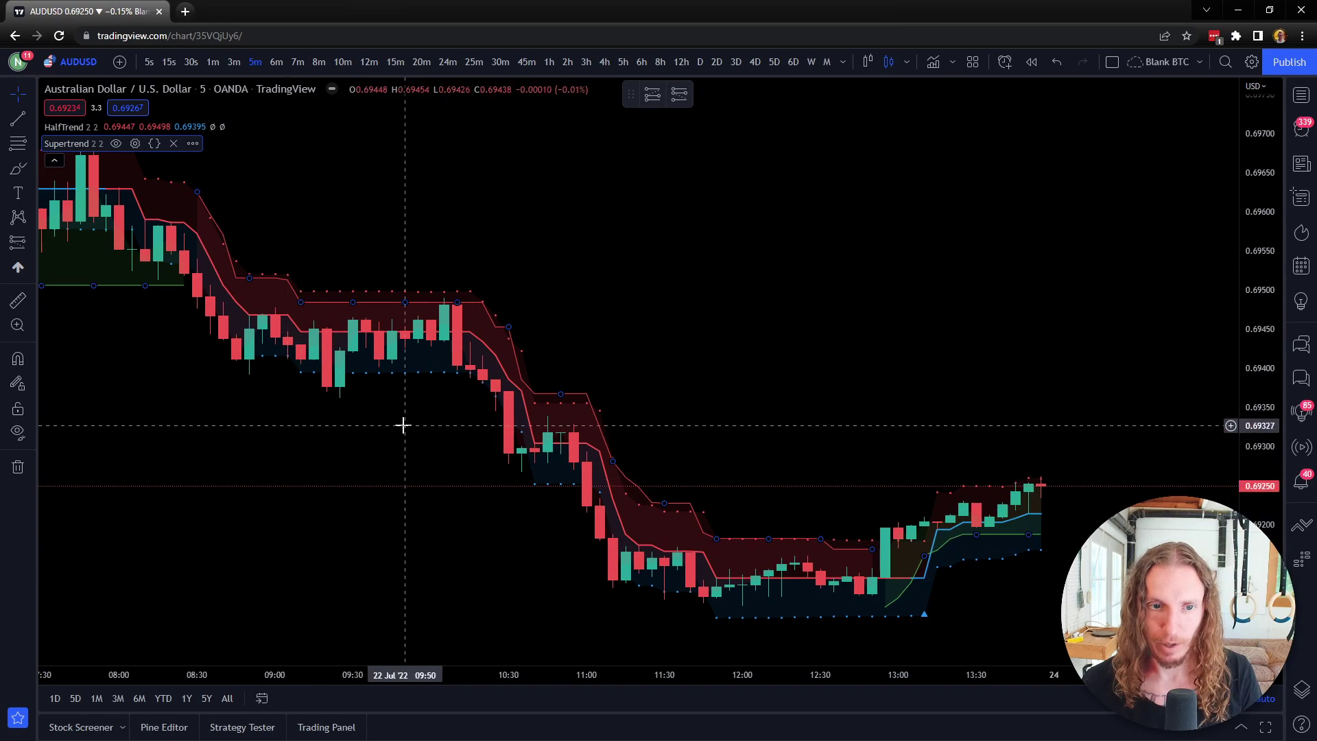
pyautogui.moveTo(402, 424); pyautogui.dragTo(641, 436)
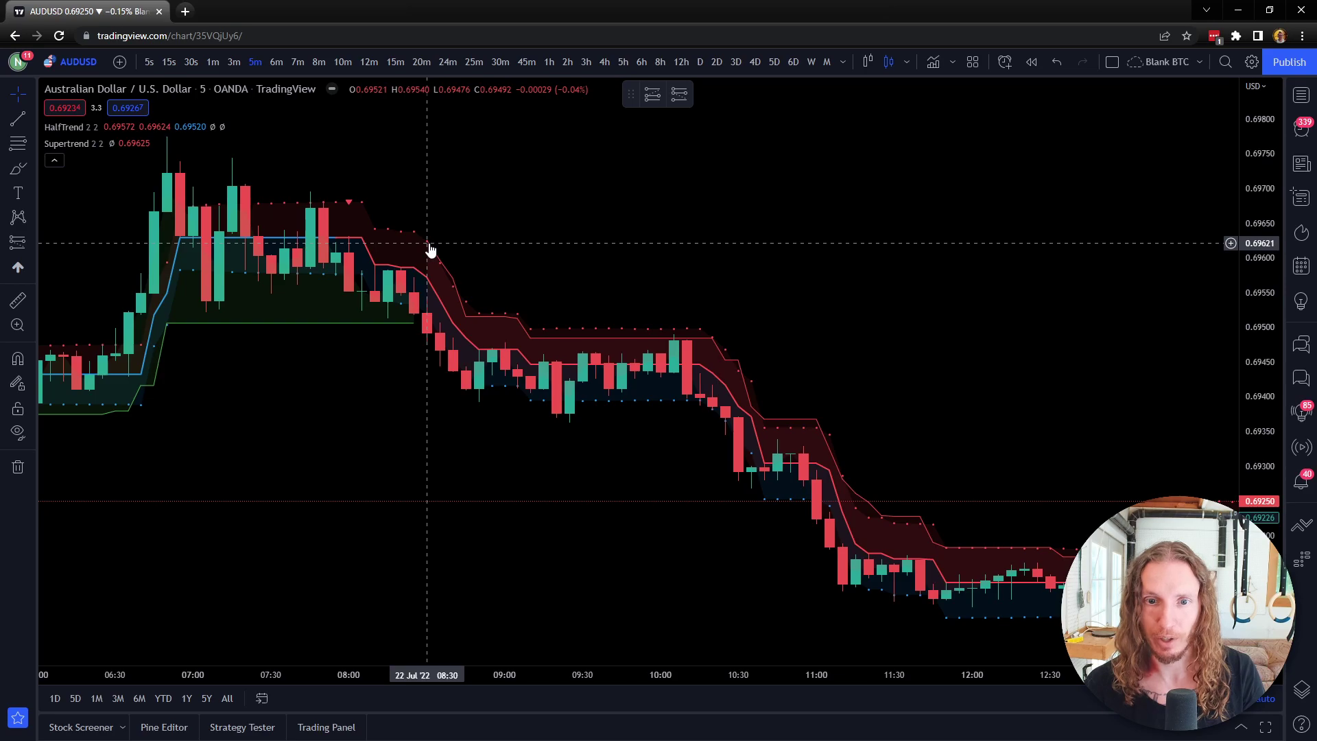
pyautogui.moveTo(110, 144)
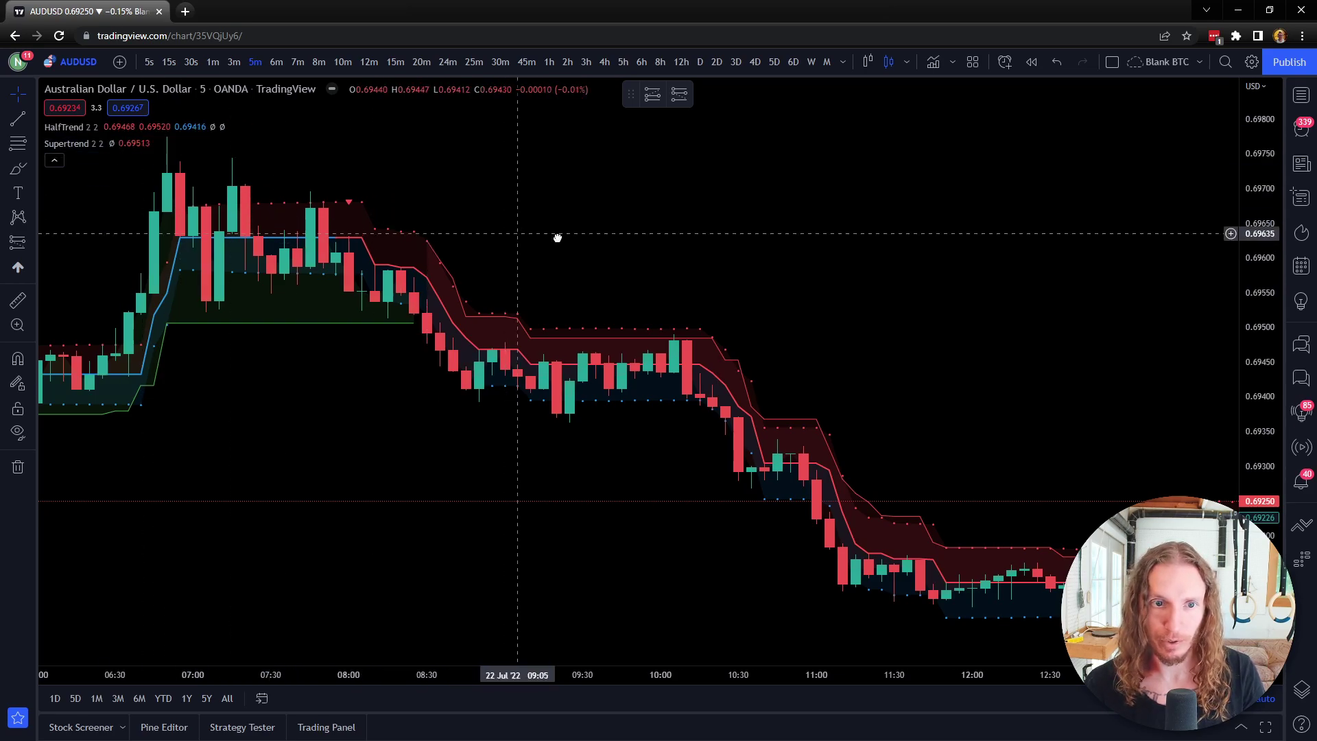
pyautogui.hscroll(-5, 567, 329)
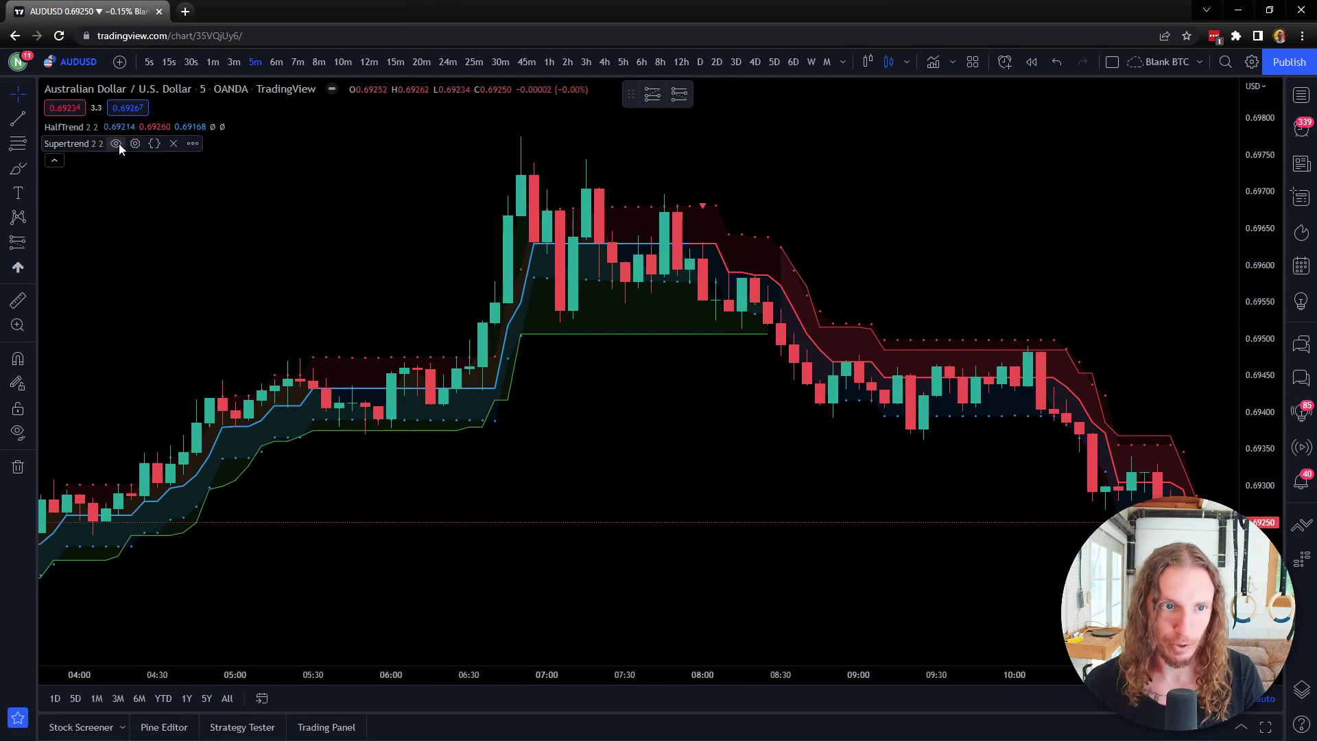
# - Hide Supertrend to view HalfTrend alone while zooming, then show Supertrend again
pyautogui.click(115, 143)
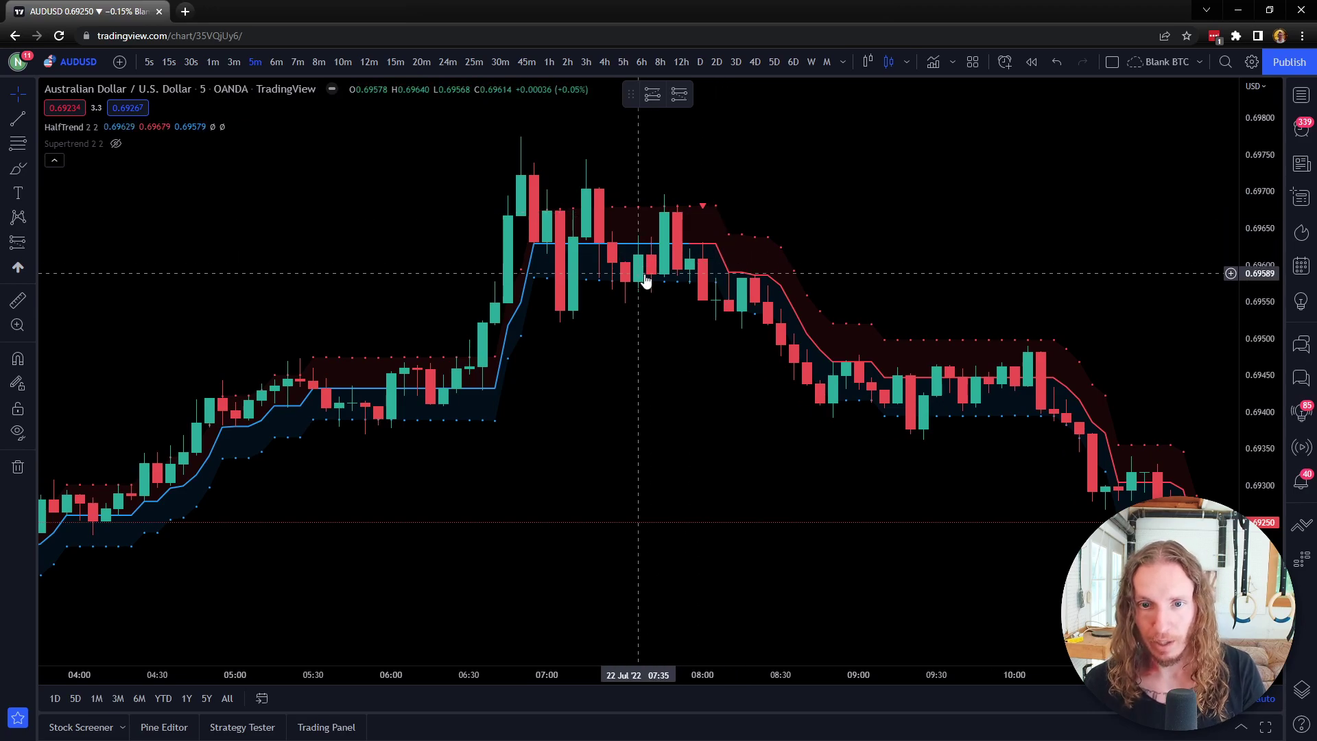
pyautogui.scroll(3, 883, 356)
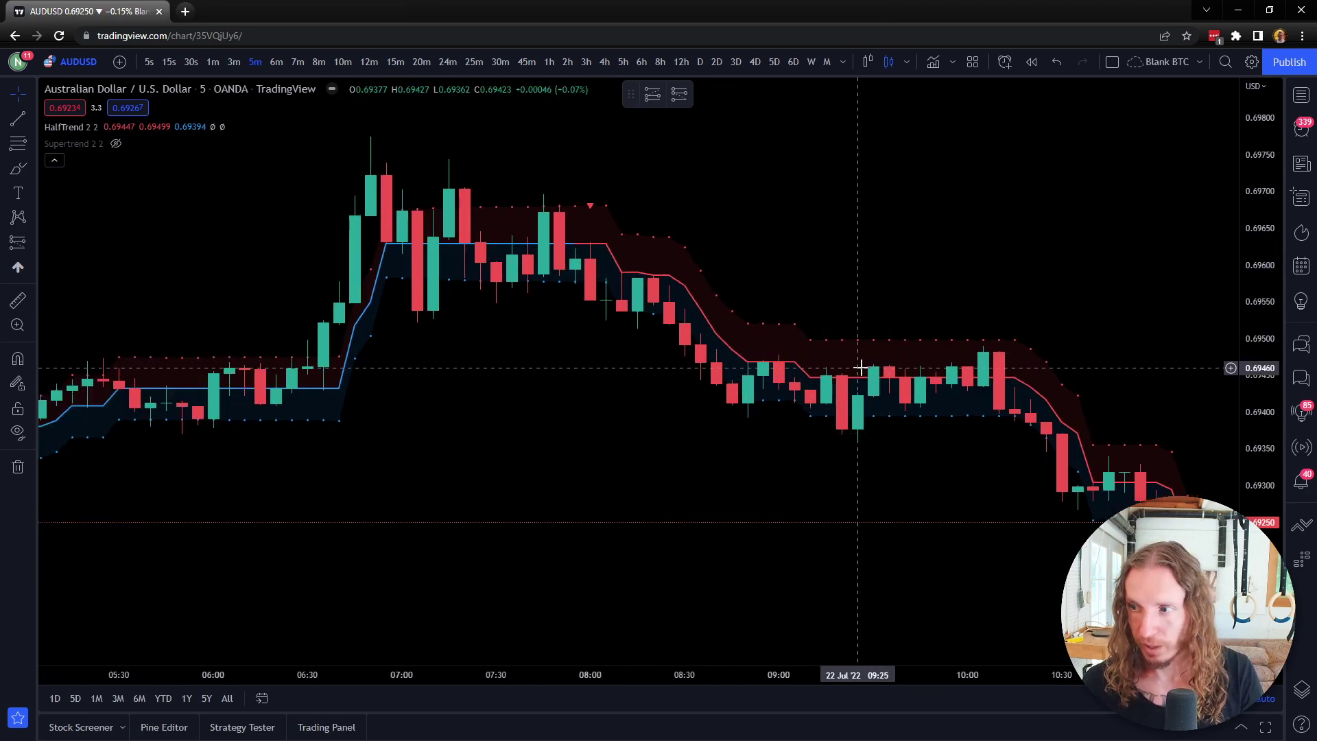
pyautogui.scroll(2, 845, 357)
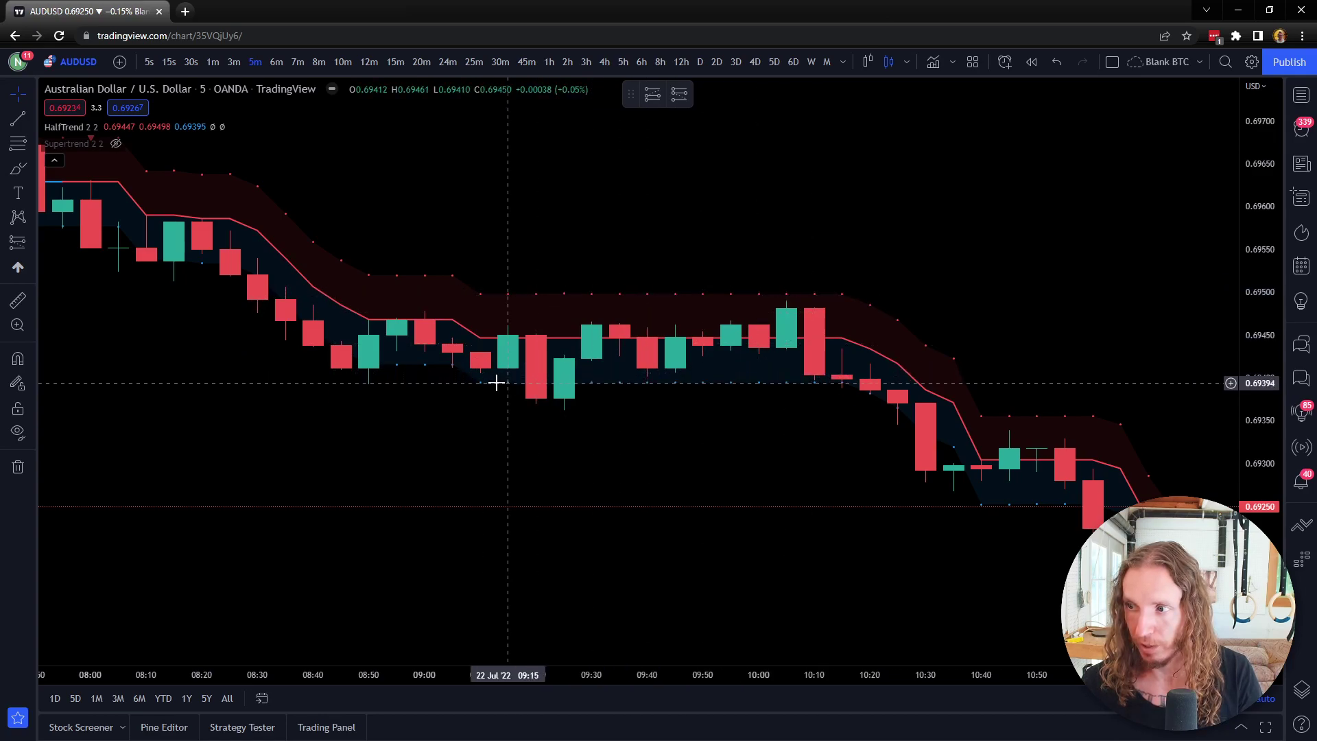
pyautogui.scroll(-2, 411, 343)
pyautogui.scroll(-1, 412, 343)
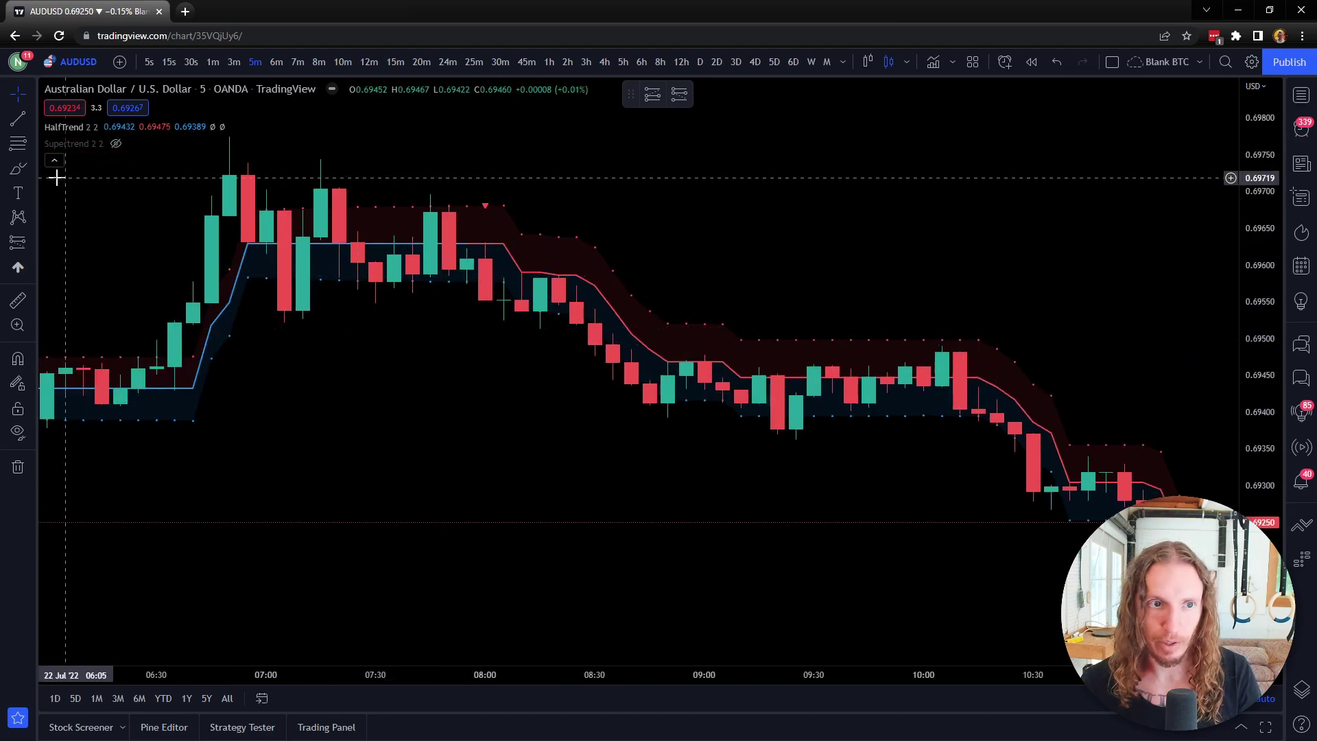
pyautogui.click(116, 144)
# - View Supertrend alone, then switch back so only HalfTrend (2, 2) is visible
pyautogui.click(110, 127)
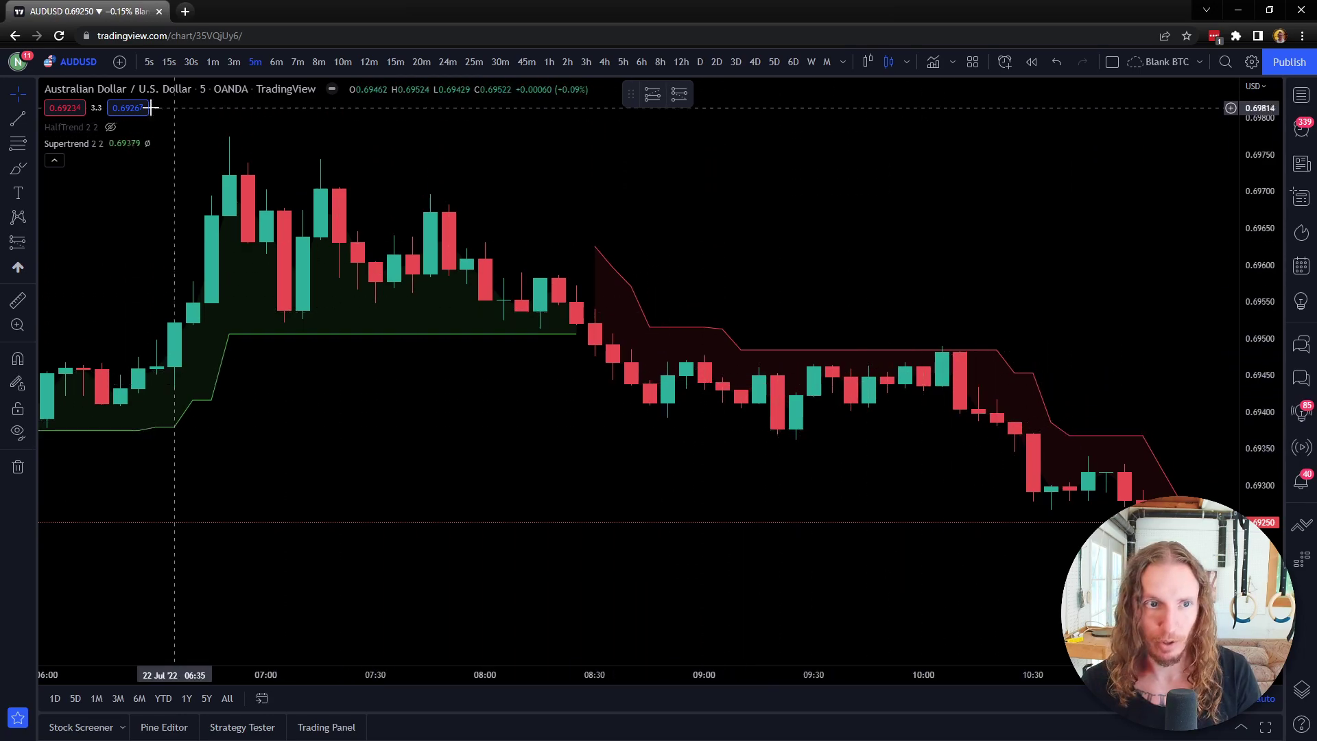
pyautogui.click(115, 145)
pyautogui.click(110, 126)
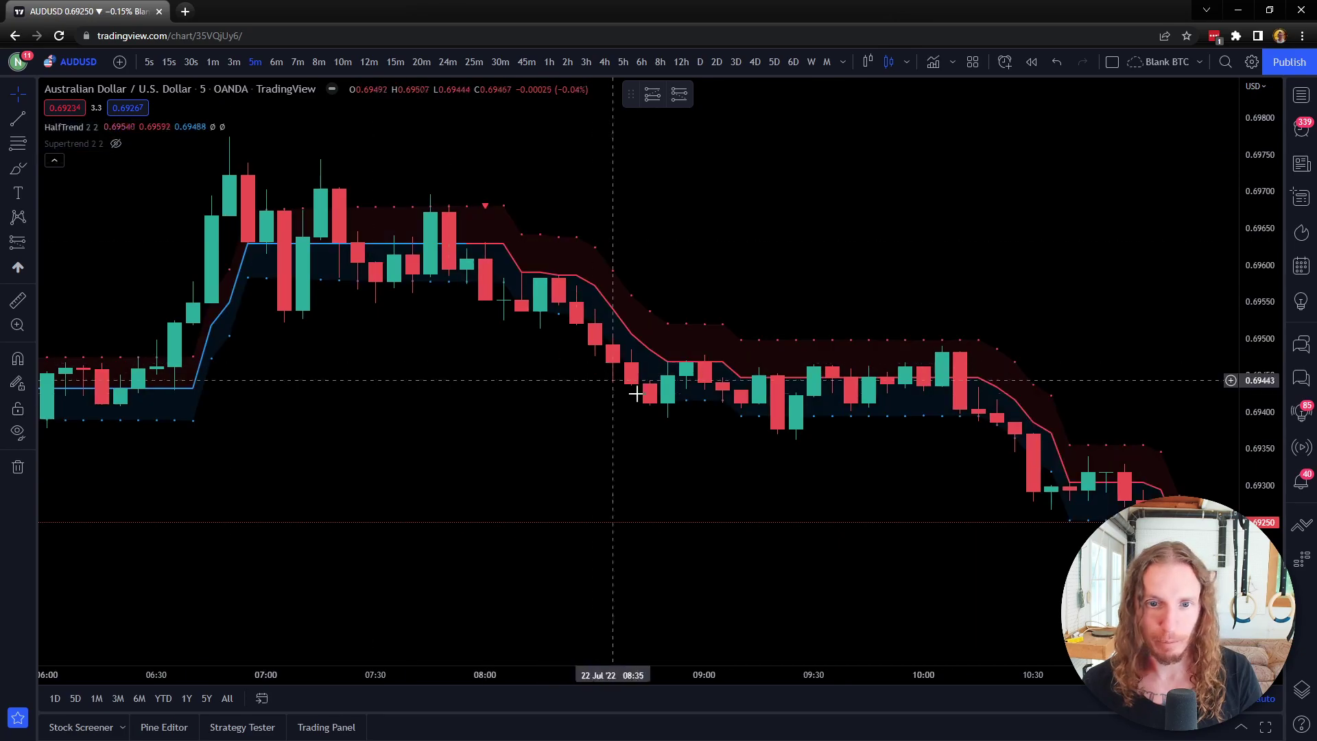
pyautogui.scroll(-3, 424, 315)
pyautogui.scroll(-3, 384, 343)
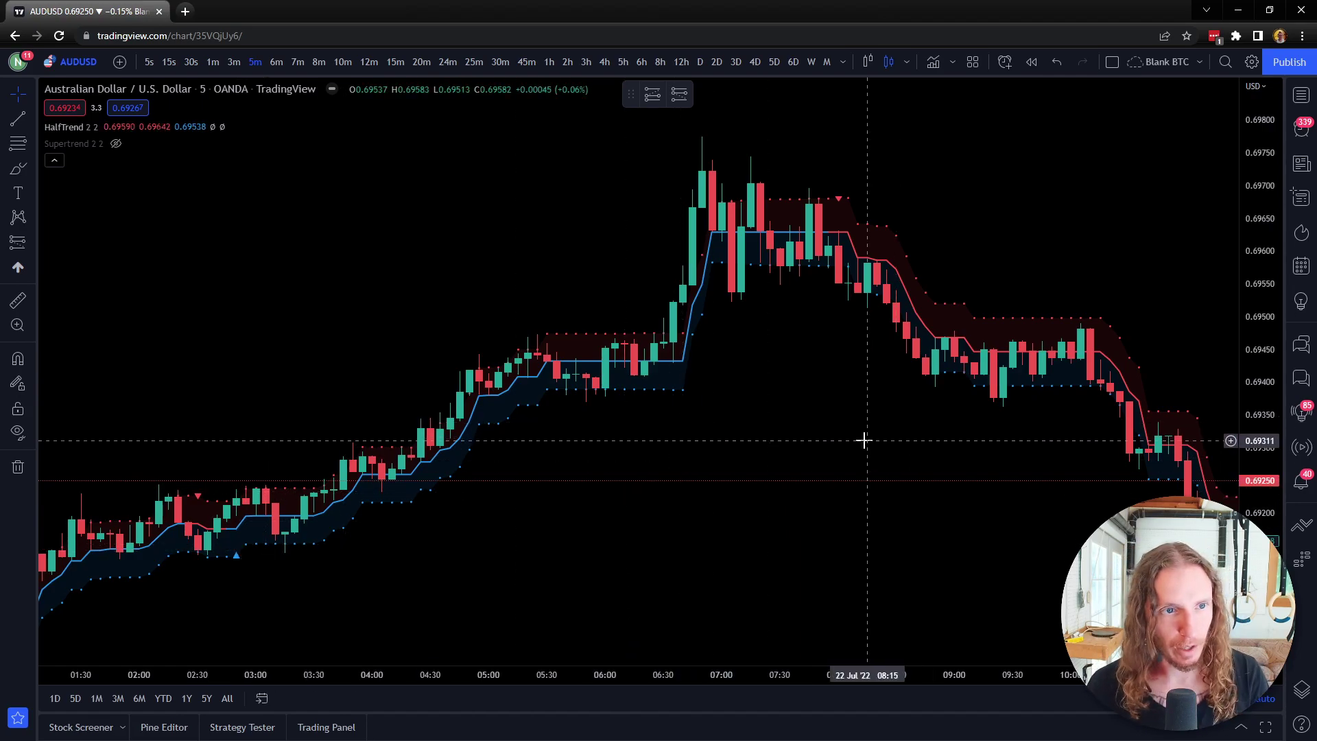
# - Zoom in and pan the chart back to the latest 5-minute candles
pyautogui.scroll(5, 865, 438)
pyautogui.moveTo(1068, 340); pyautogui.dragTo(467, 229)
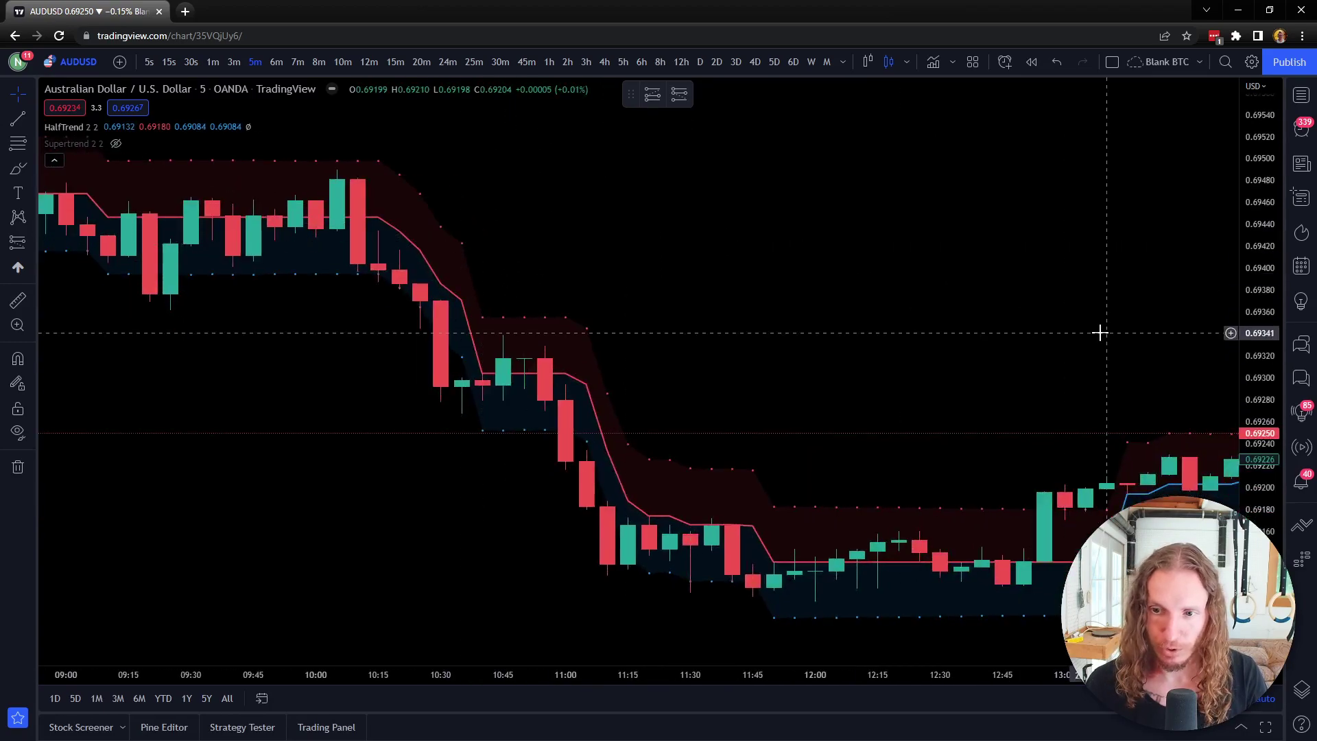
pyautogui.moveTo(1100, 332); pyautogui.dragTo(670, 285)
pyautogui.moveTo(499, 303); pyautogui.dragTo(773, 297)
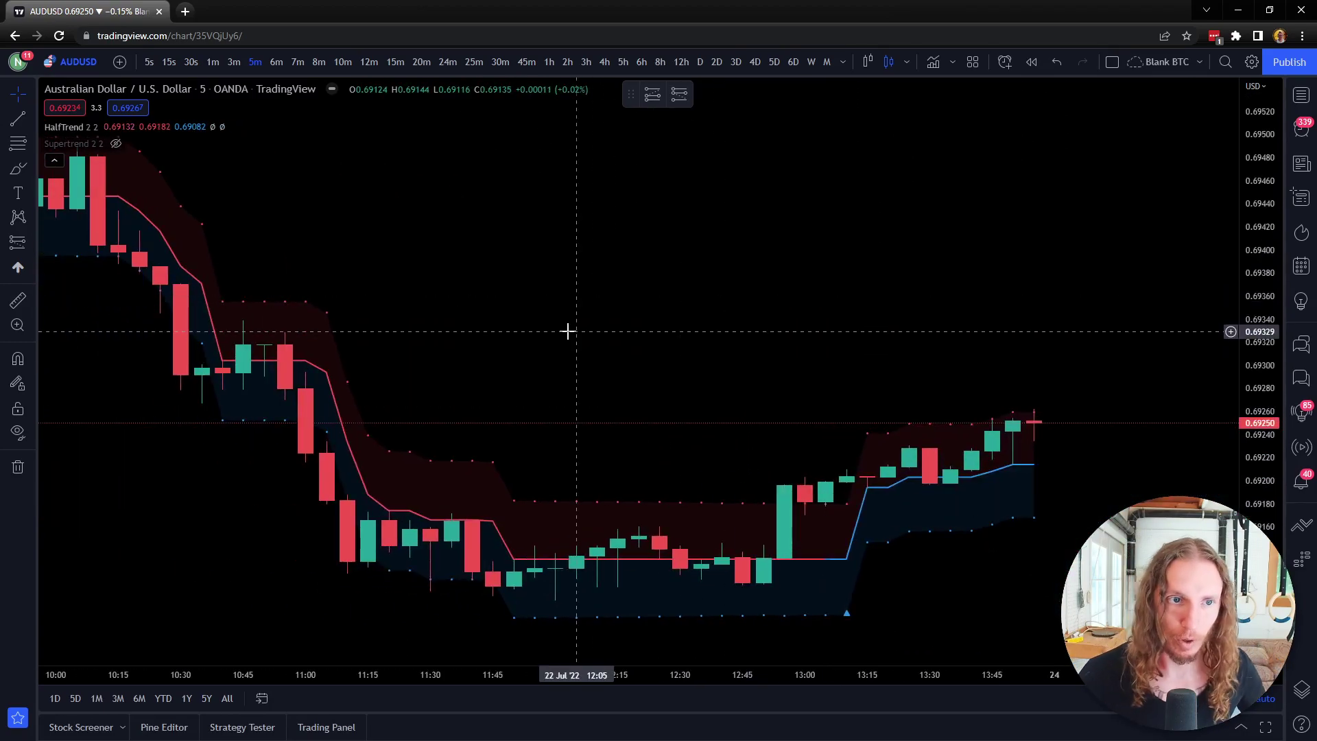
pyautogui.moveTo(83, 130)
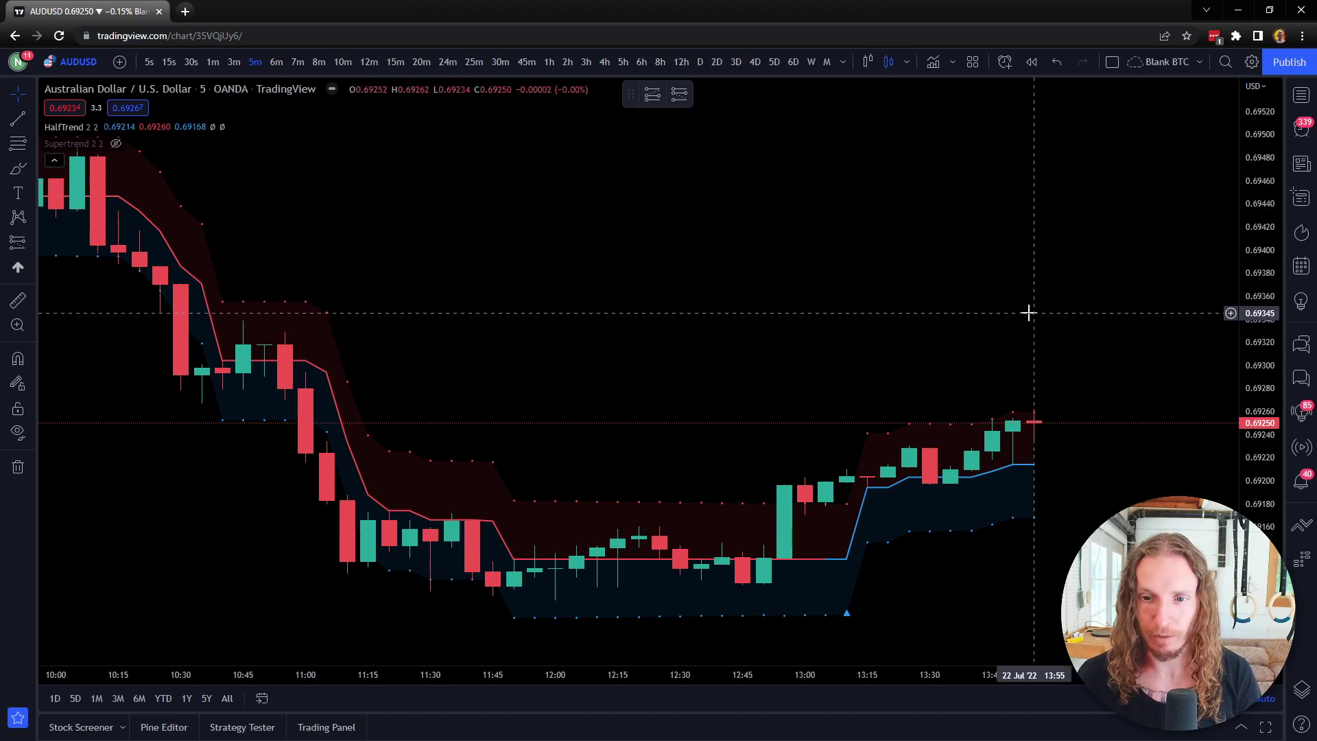
pyautogui.moveTo(136, 130)
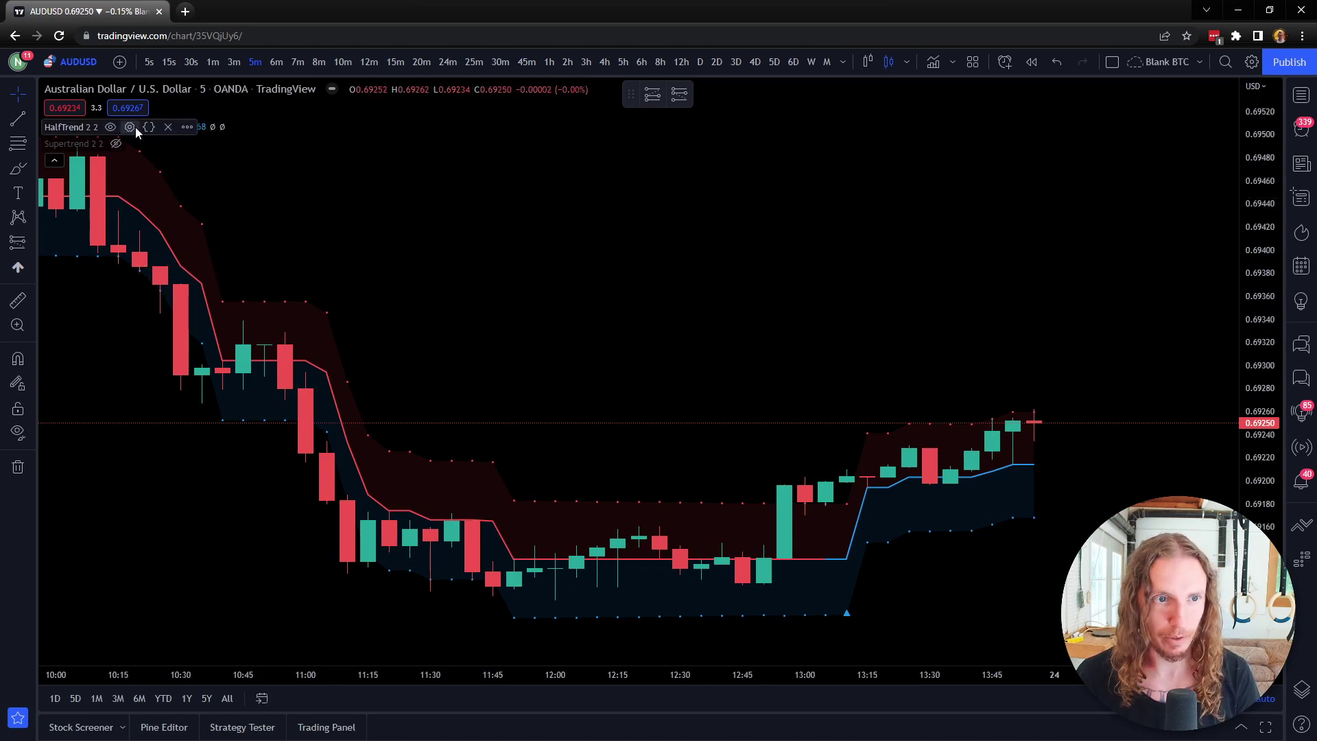